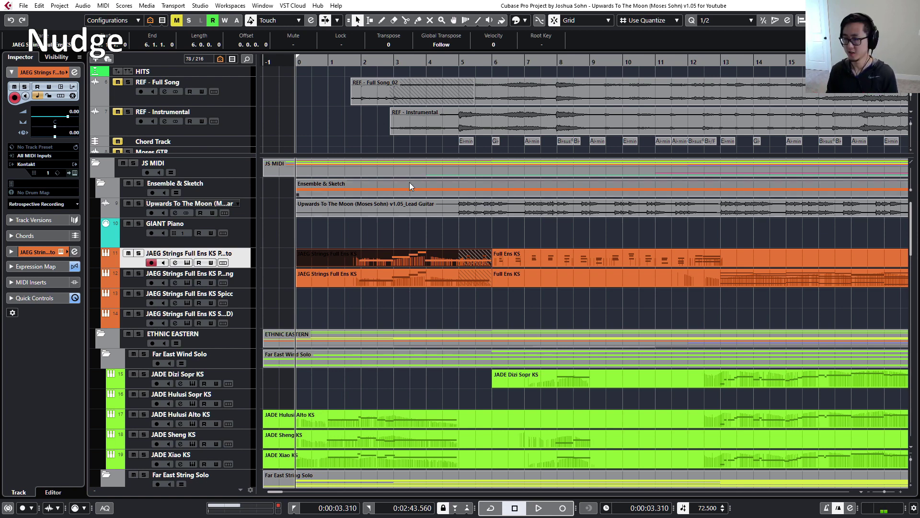
Nudge the selected strings event at bar 0 a half note later, and move it earlier to start at -1.3.1.0
mouse_move(396, 266)
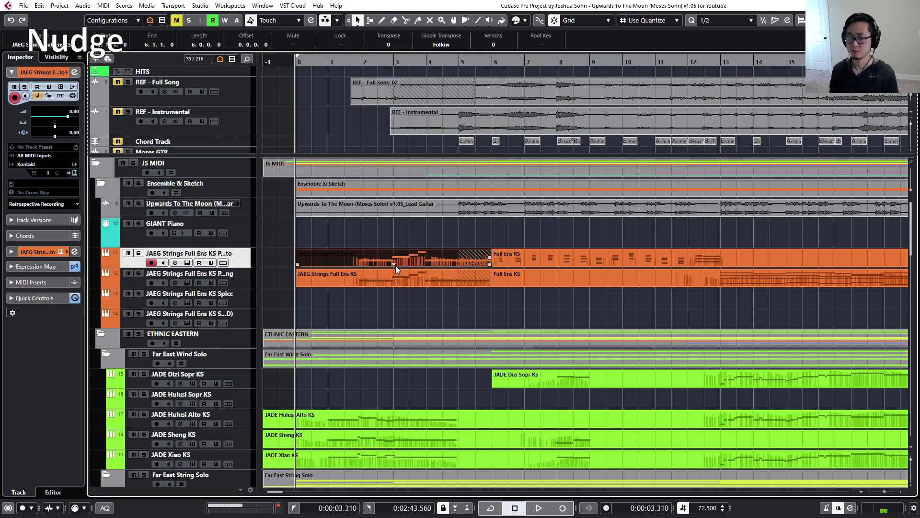
key("ctrl+Right")
key("ctrl+Right")
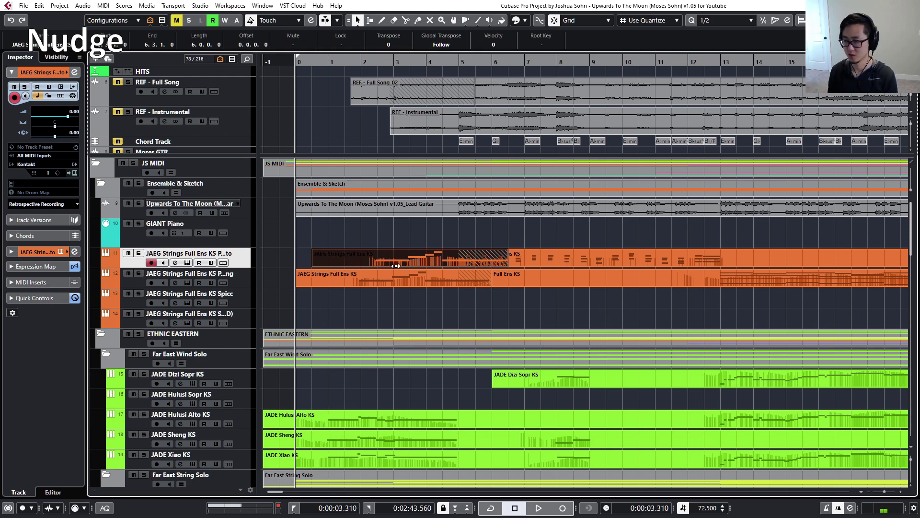
key("ctrl+Left")
key("ctrl+Left")
key("ctrl+Left")
key("ctrl+Left")
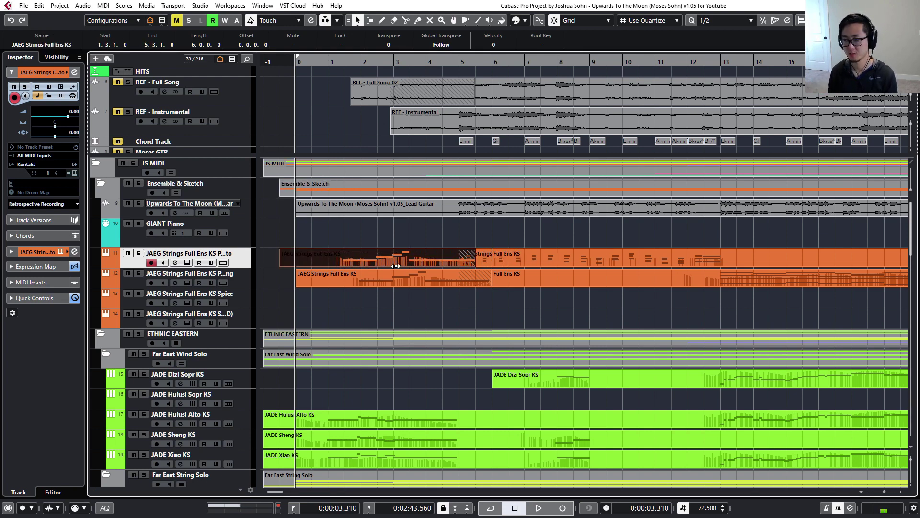
Nudge the strings event in half-note increments until it starts at 0.1.1.0
key("ctrl+Right")
key("ctrl+Right")
key("ctrl+Right")
key("ctrl+Right")
key("ctrl+Left")
key("ctrl+Left")
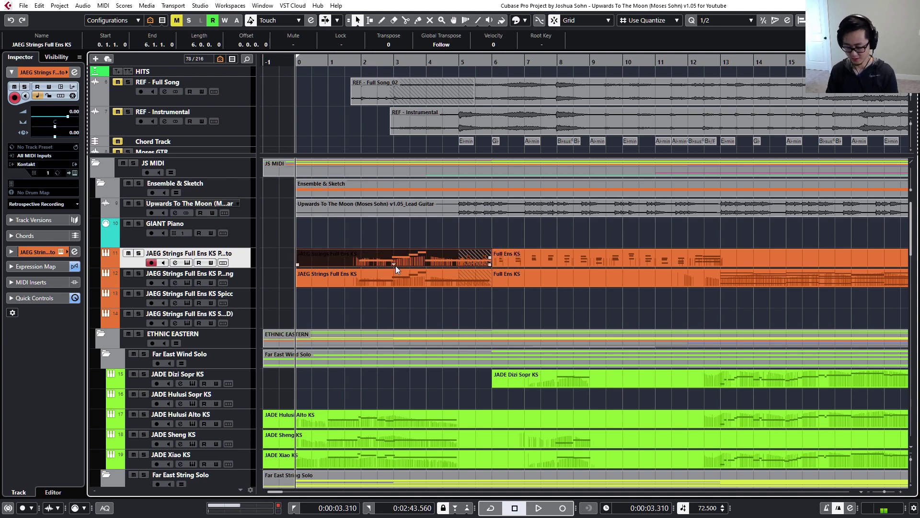
Open the strings event in the Key Editor and nudge its first D#1 note earlier and later by half notes
double_click(395, 266)
left_click_drag(246, 128, 318, 228)
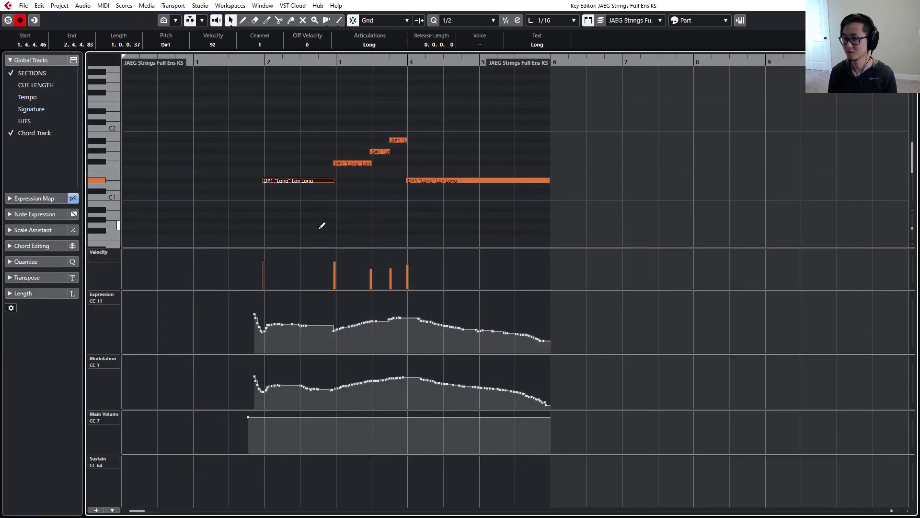
key("ctrl+Left")
key("ctrl+Left")
key("ctrl+Right")
key("ctrl+Right")
key("ctrl+Right")
key("ctrl+Left")
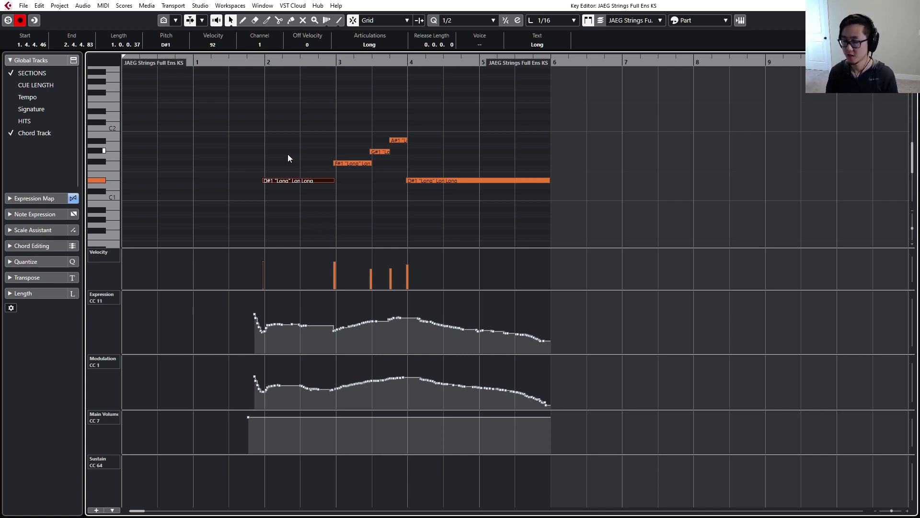
Move the first D#1 note to 2.2.4.46, and nudge only its start earlier to 1.2.4.46
left_click_drag(287, 154, 297, 229)
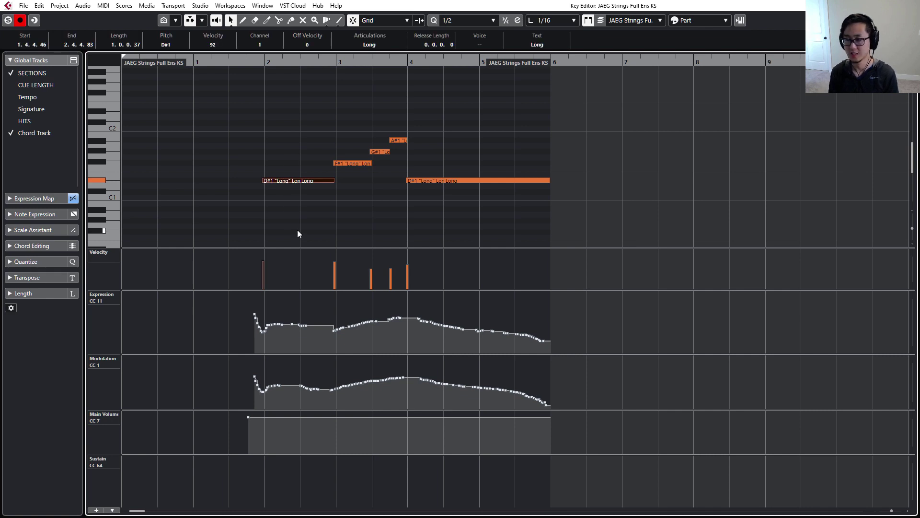
key("alt+Right")
key("alt+Right")
key("alt+Right")
key("alt+Left")
key("alt+Left")
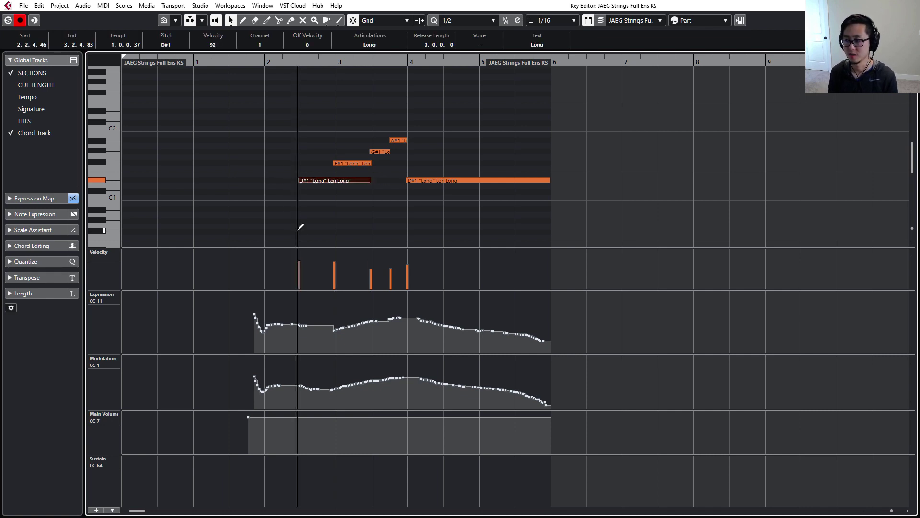
key("ctrl+Left")
key("alt+Left")
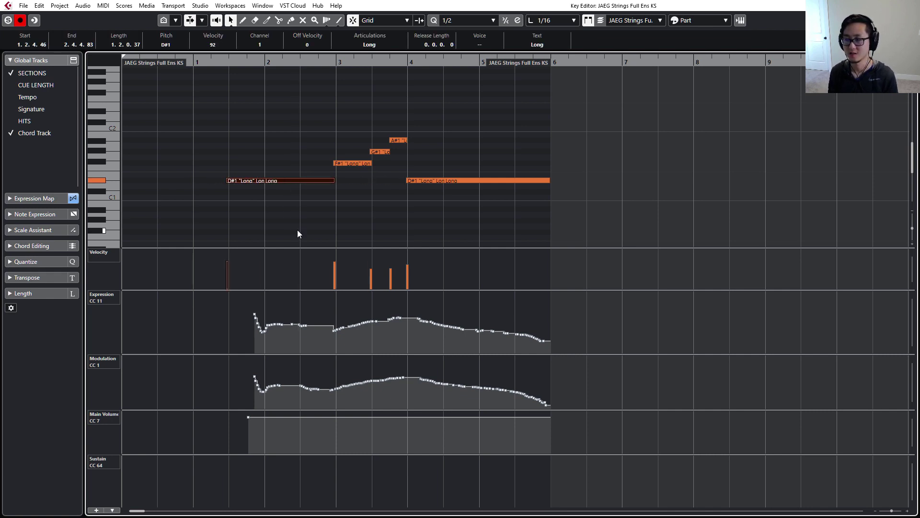
Nudge the first D#1 note's start to 1.4.4.46 and extend its end to 3.3.1.83
key("alt+Right")
key("alt+shift+Right")
key("alt+shift+Right")
key("alt+shift+Right")
key("alt+shift+Right")
key("alt+shift+Right")
key("alt+shift+Right")
key("alt+shift+Right")
key("alt+shift+Right")
key("alt+shift+Right")
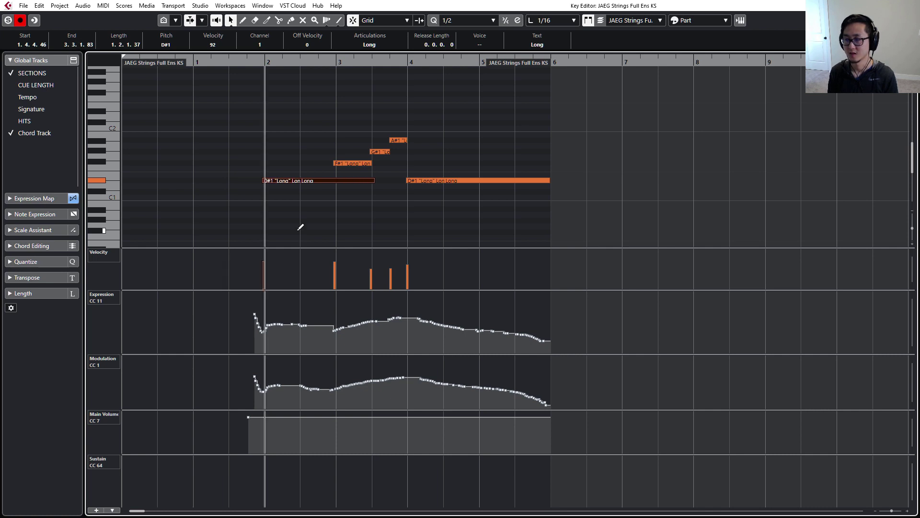
key("alt+shift+Right")
key("alt+shift+Right")
key("alt+shift+Right")
key("alt+shift+Right")
key("alt+shift+Right")
key("alt+shift+Right")
key("alt+shift+Left")
key("alt+shift+Left")
key("alt+shift+Left")
key("alt+shift+Left")
key("alt+shift+Left")
key("alt+shift+Left")
key("alt+shift+Left")
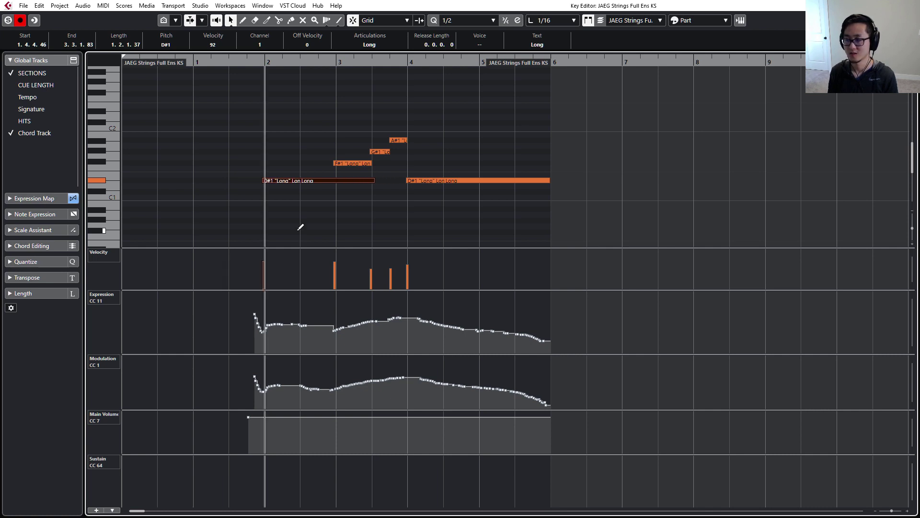
Shorten the first D#1 note so it ends at 3.1.1.83, and close the Key Editor
key("alt+shift+Left")
key("alt+shift+Left")
key("alt+shift+Left")
key("alt+shift+Left")
key("alt+shift+Left")
key("alt+shift+Left")
key("alt+shift+Left")
key("ctrl+Left")
key("ctrl+Left")
key("alt+Right")
key("alt+Right")
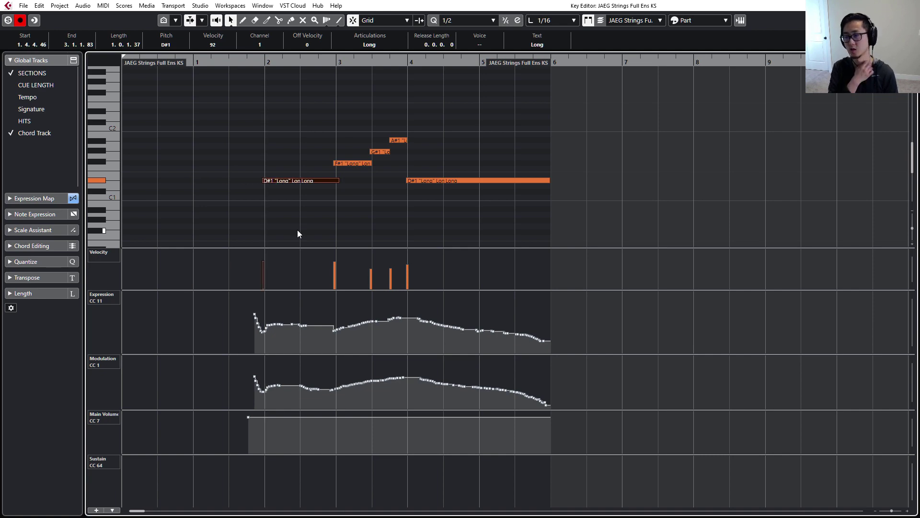
key("Escape")
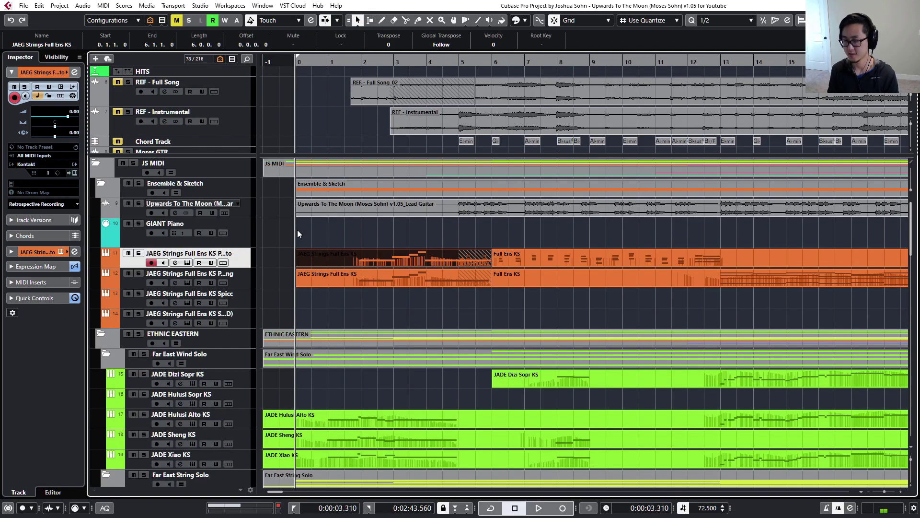
key("ctrl+Left")
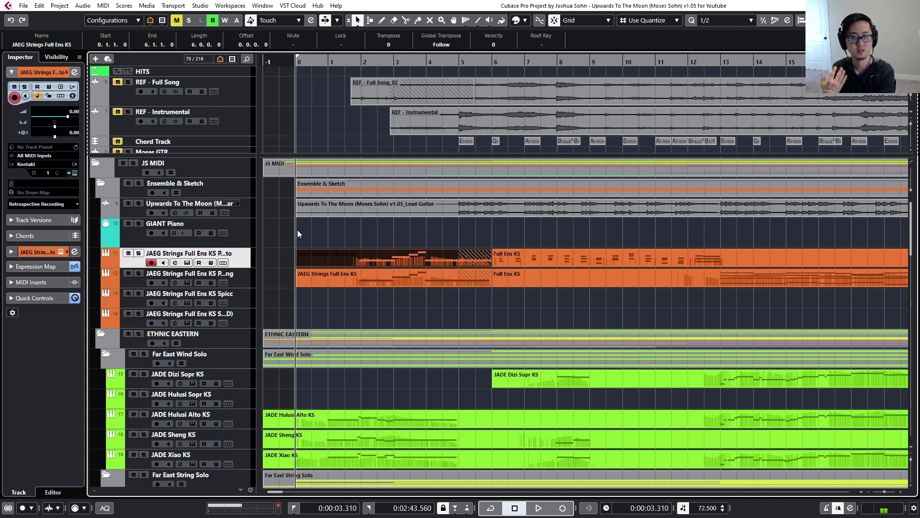
mouse_move(332, 258)
left_mouse_down()
mouse_move(376, 252)
mouse_move(337, 251)
left_mouse_up()
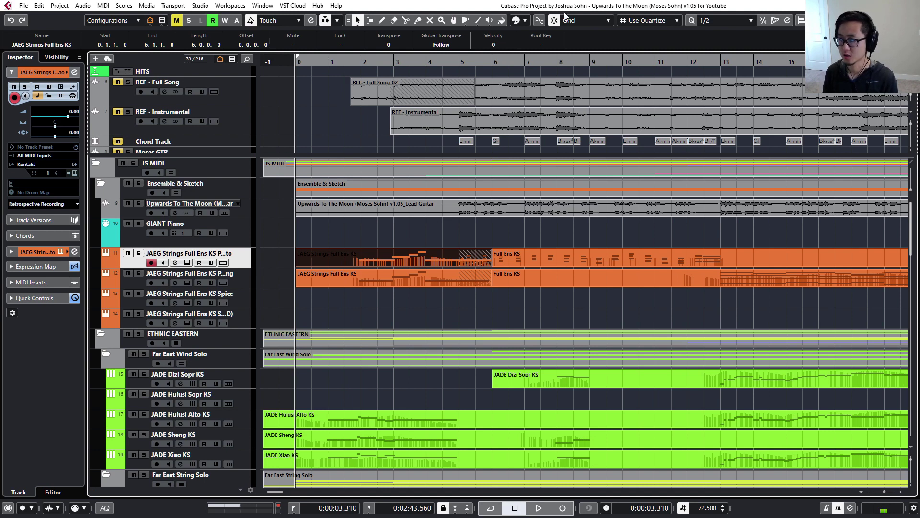
Check the snap types, and try the Bar and Beat grid types before restoring Use Quantize
left_click(579, 19)
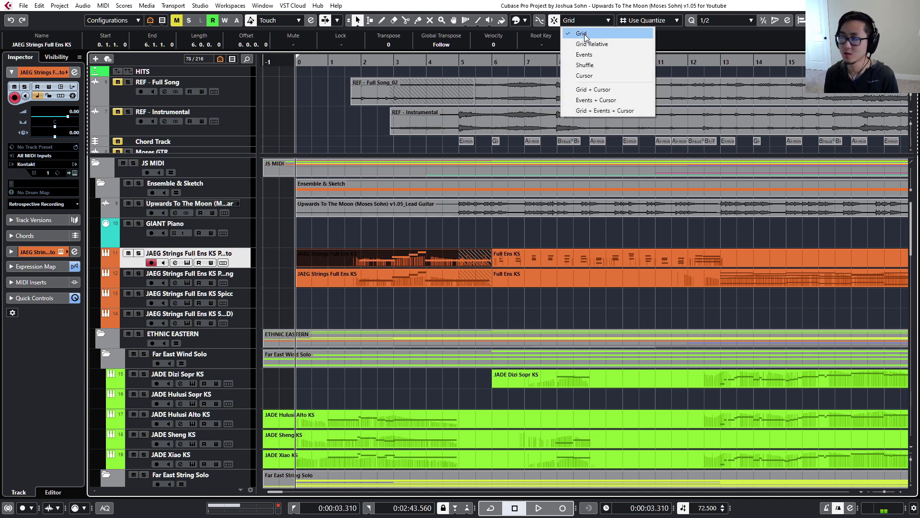
left_click(646, 22)
left_click(646, 21)
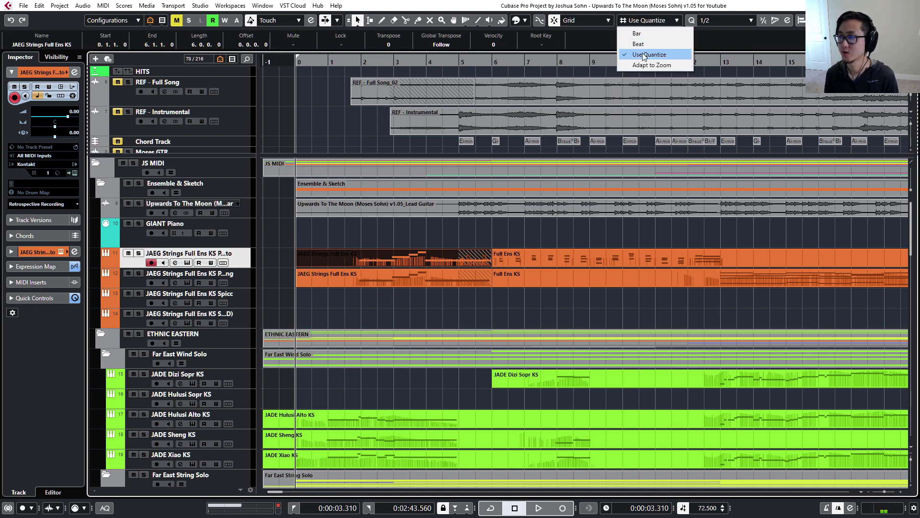
left_click(651, 19)
left_click(651, 19)
left_click(654, 32)
left_click(656, 21)
left_click(657, 43)
left_click(657, 22)
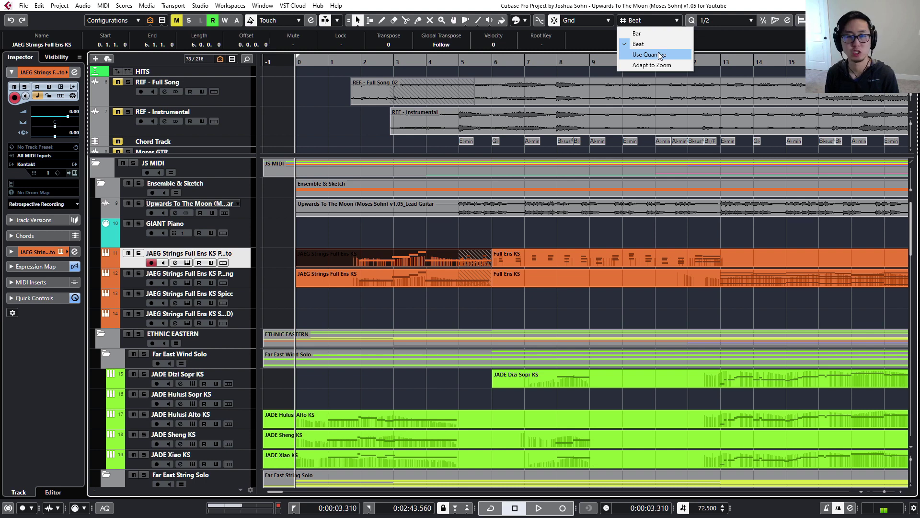
left_click(660, 55)
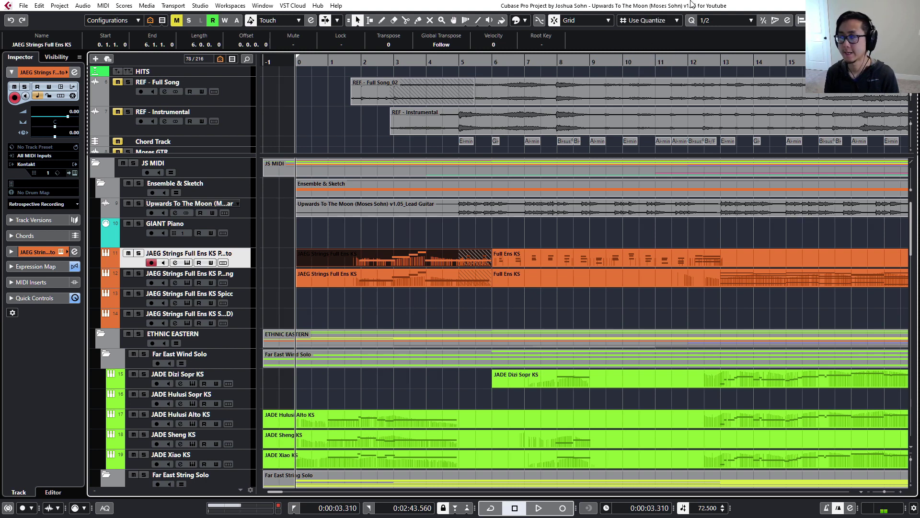
Try the 1/1 quantize preset and set it back to 1/2
left_click(724, 21)
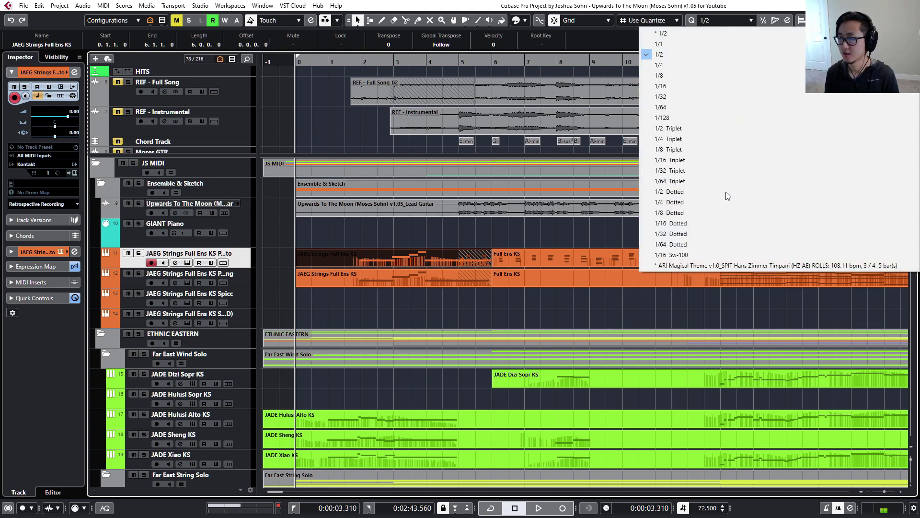
left_click(706, 42)
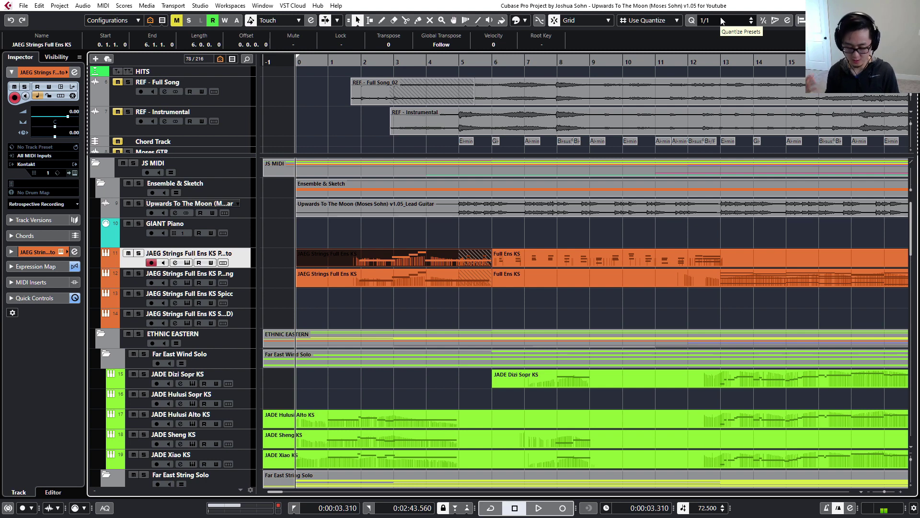
left_click(722, 21)
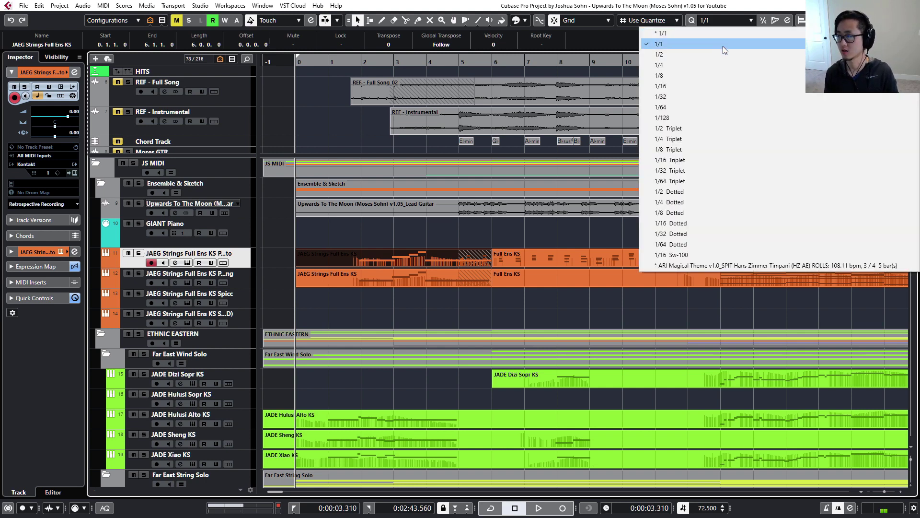
left_click(729, 53)
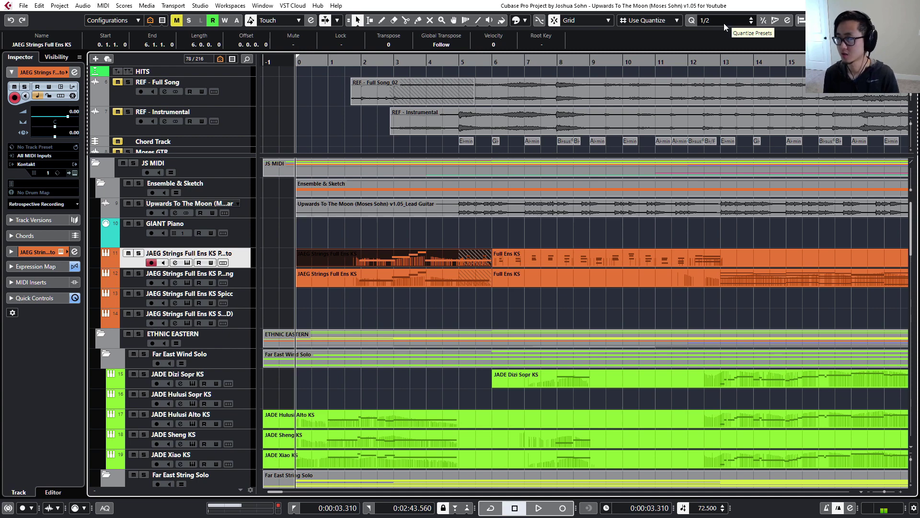
Look up the command assigned to Alt+Shift+1 in Key Commands and browse the Quantize Category around it
key("ctrl+k")
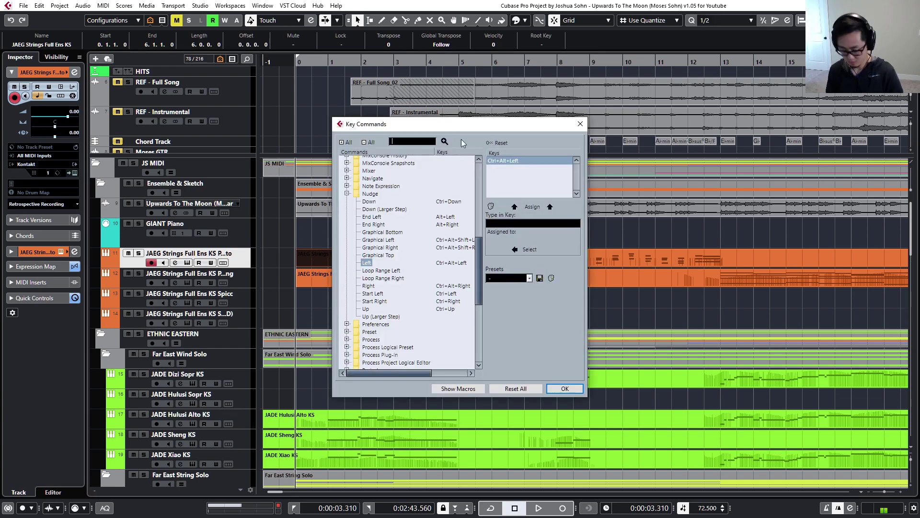
left_click(565, 224)
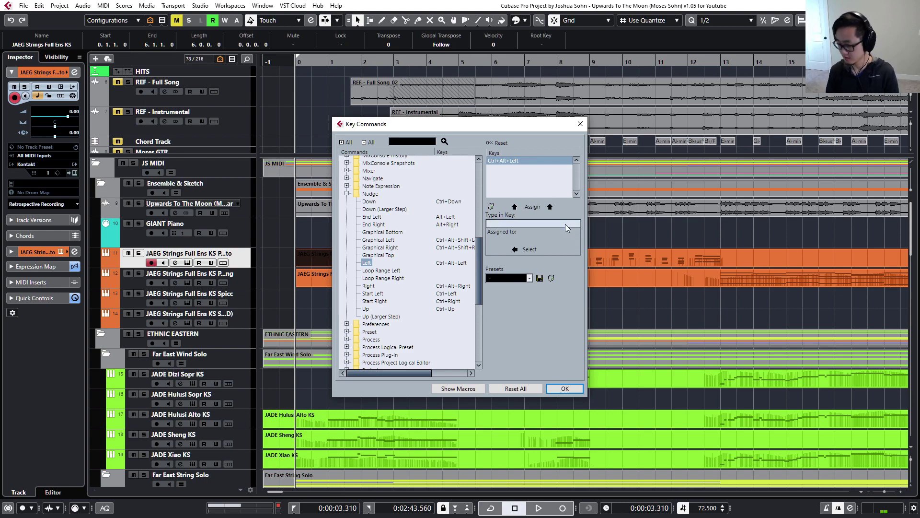
key("alt+shift+1")
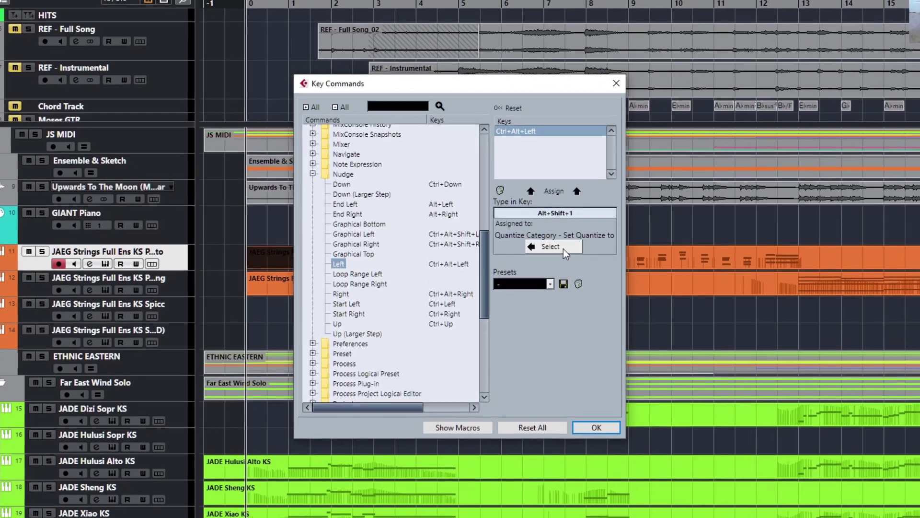
left_click(563, 249)
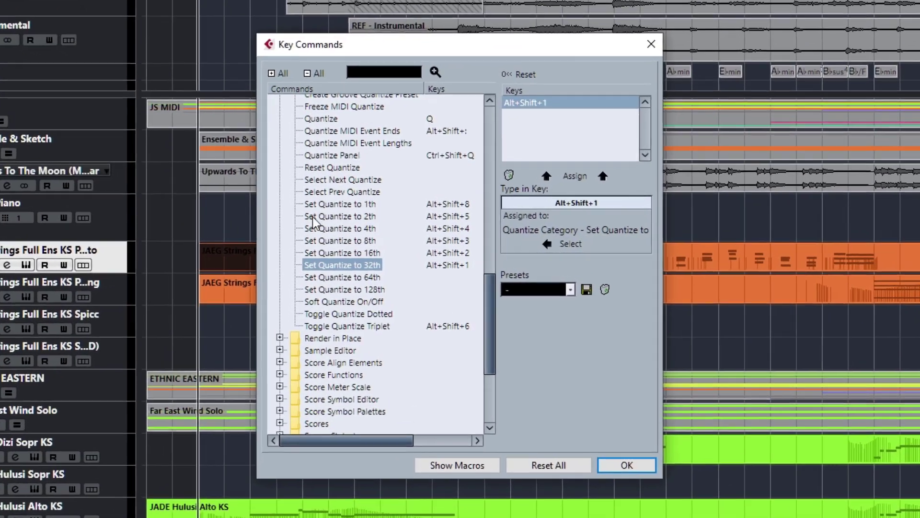
scroll(362, 244, "up", 4)
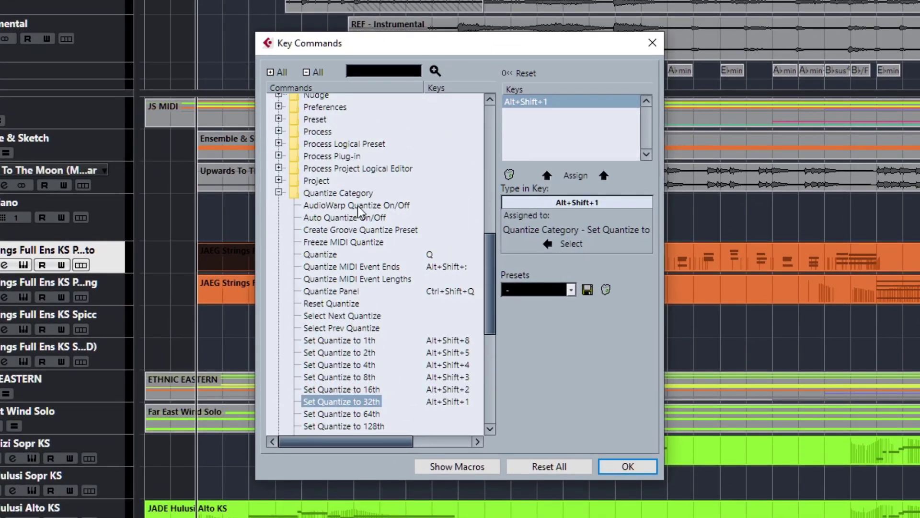
scroll(366, 401, "down", 4)
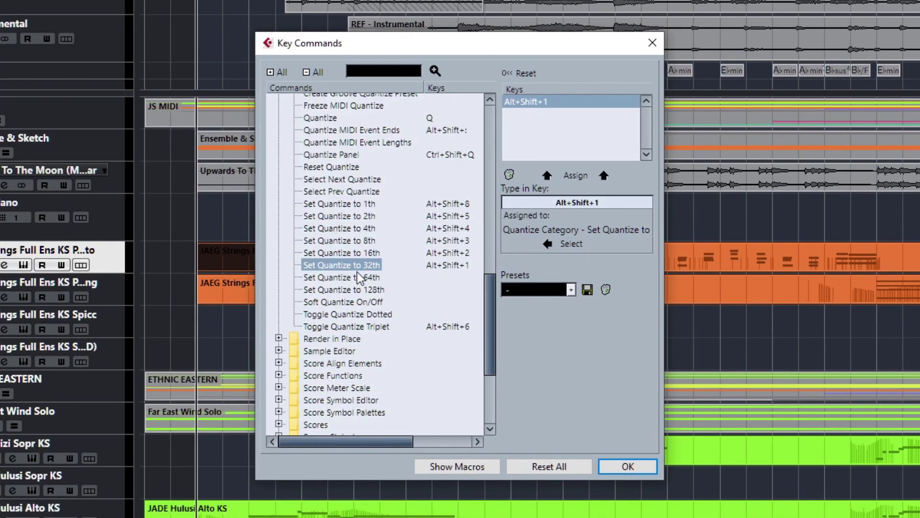
Review the shortcuts assigned to the Set Quantize commands and Toggle Quantize Triplet, and close Key Commands
left_click(368, 267)
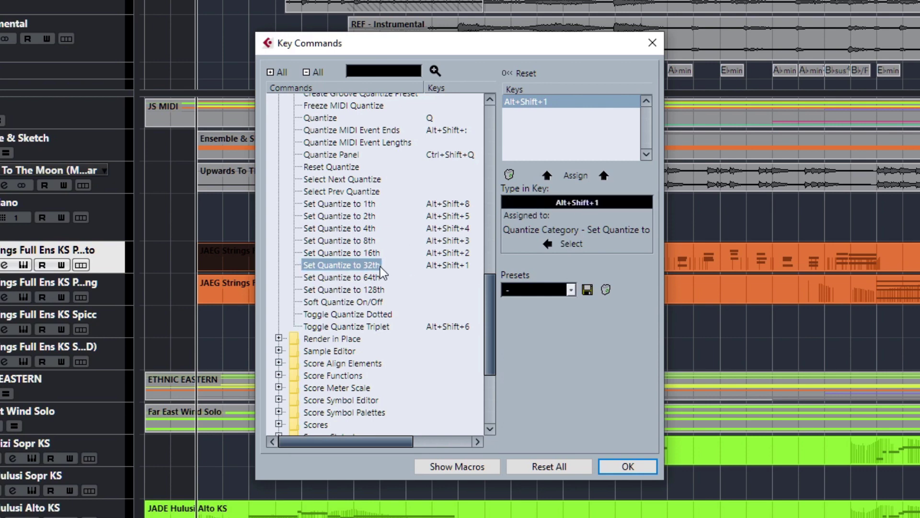
left_click(383, 254)
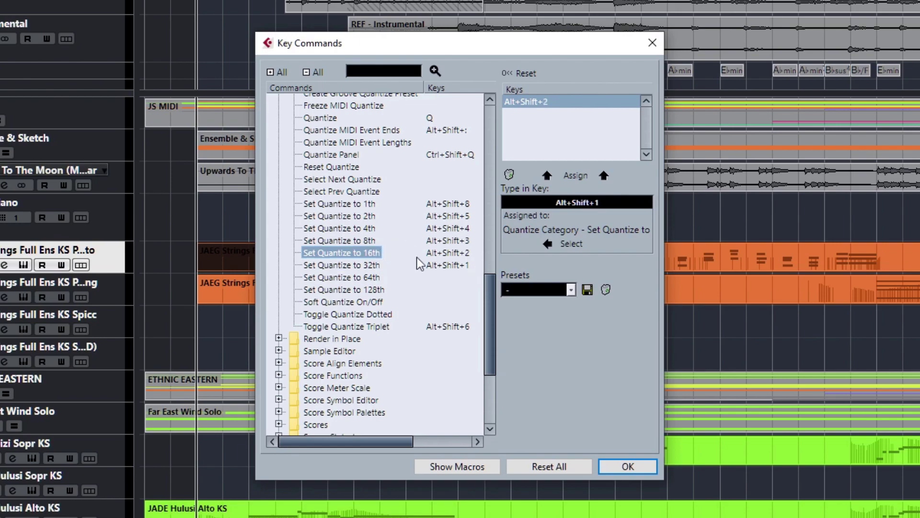
left_click(374, 241)
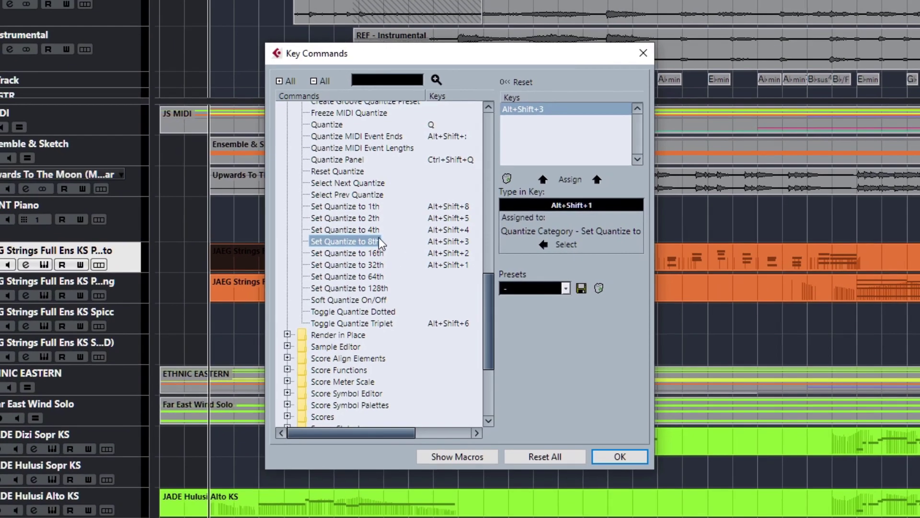
left_click(364, 230)
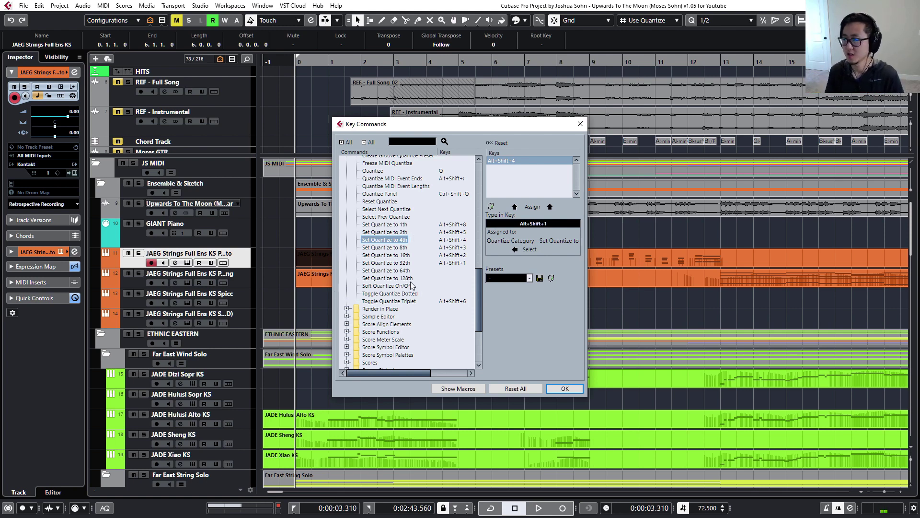
left_click(419, 270)
left_click(429, 262)
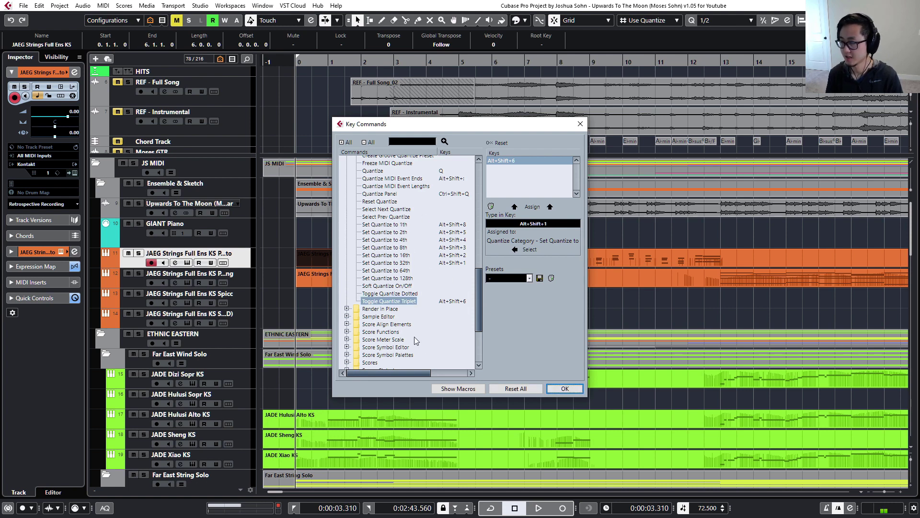
left_click(556, 388)
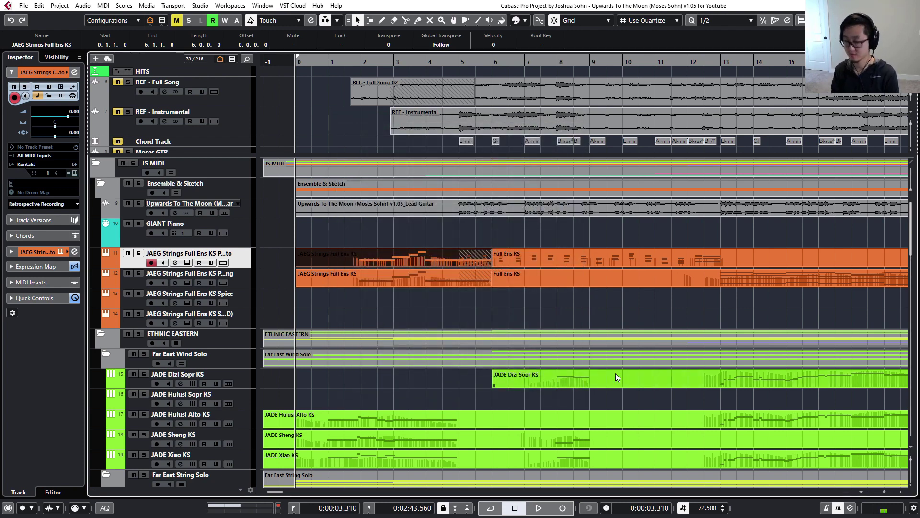
Apply the 1/1 quantize preset and switch it to 1/16, examining the project grid's bar divisions with each preset
key("1")
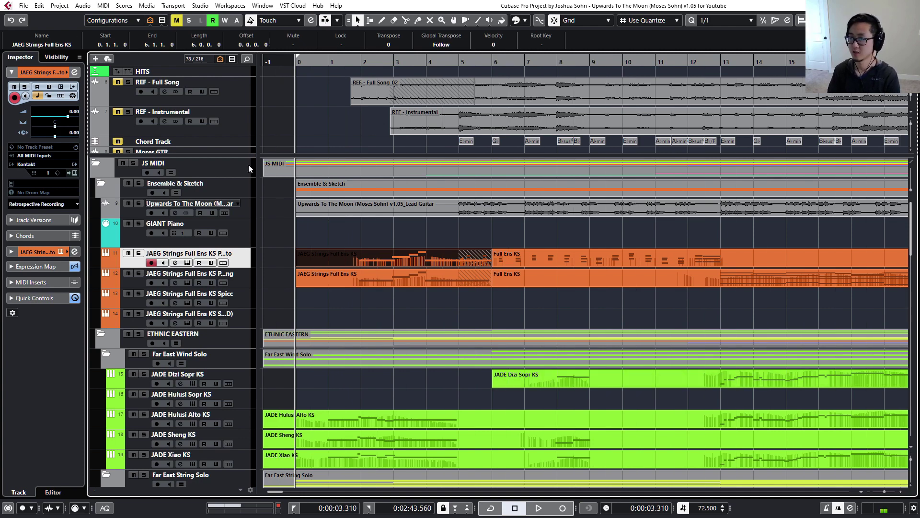
left_click(718, 24)
left_click(718, 22)
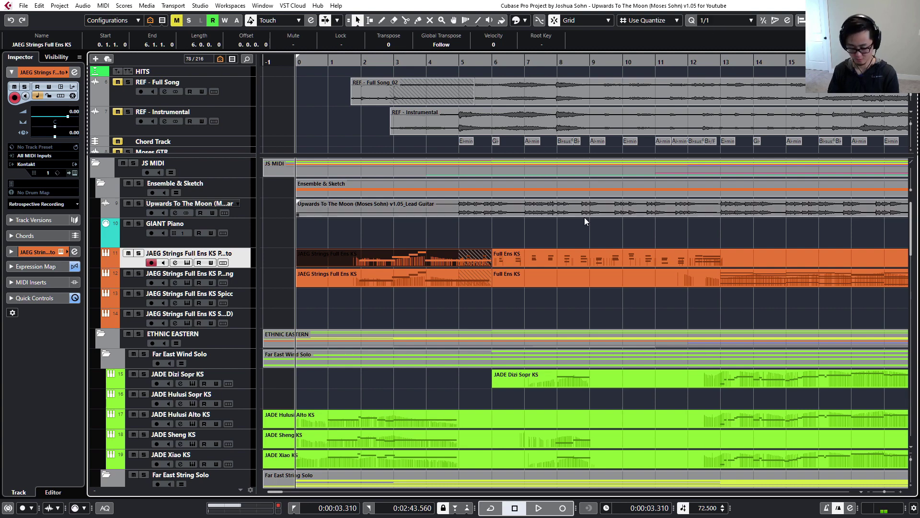
key("h")
key("h")
key("h")
key("h")
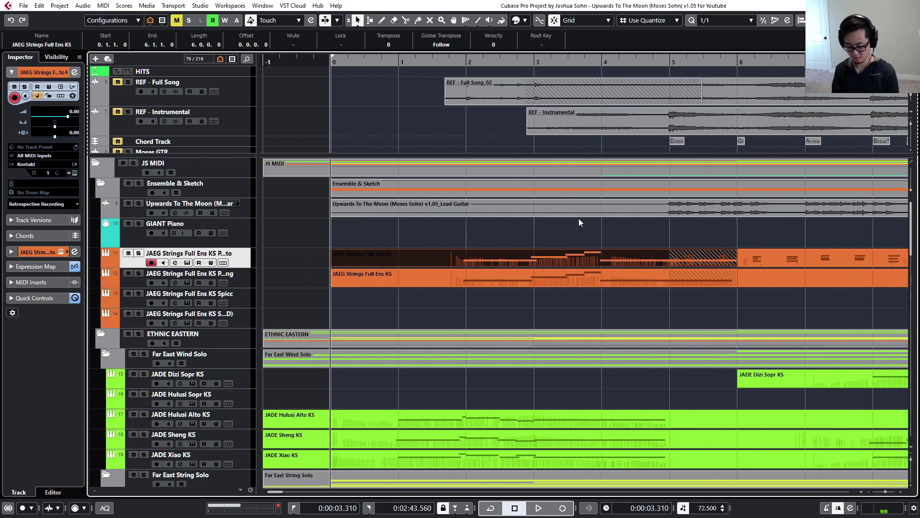
key("5")
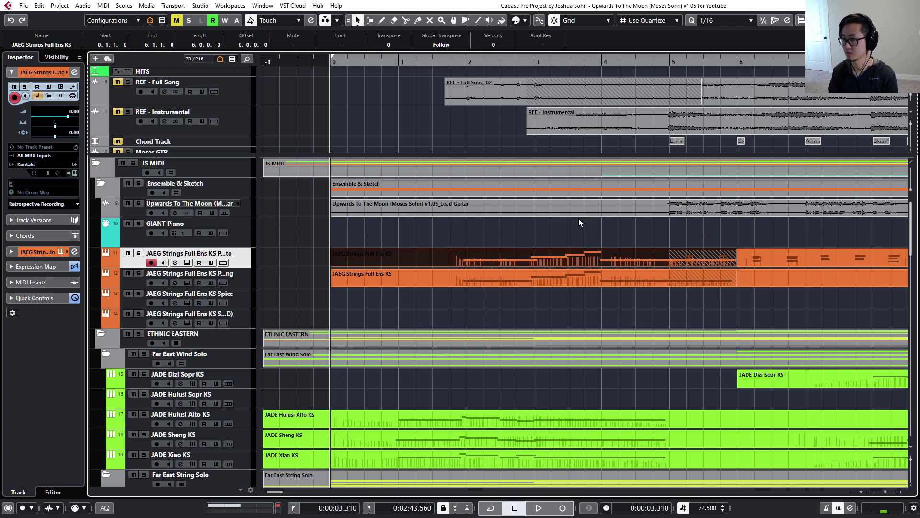
key("h")
key("h")
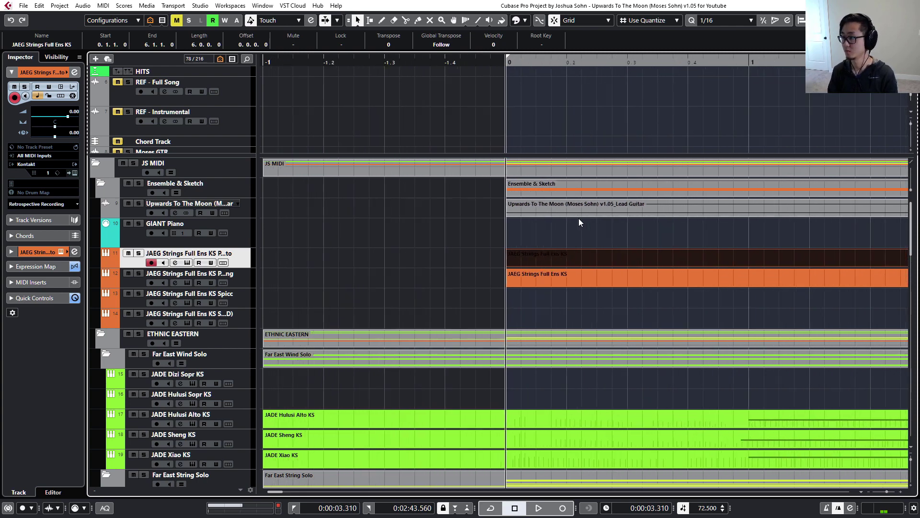
key("space")
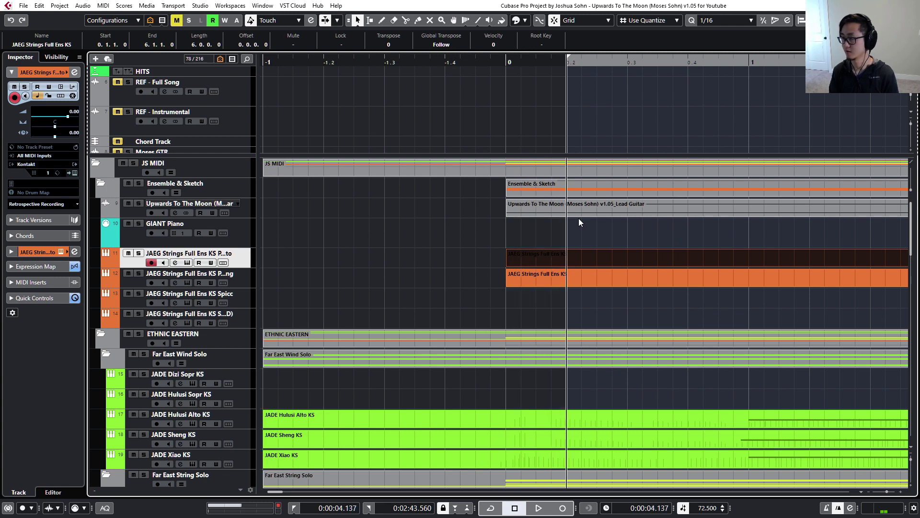
key("space")
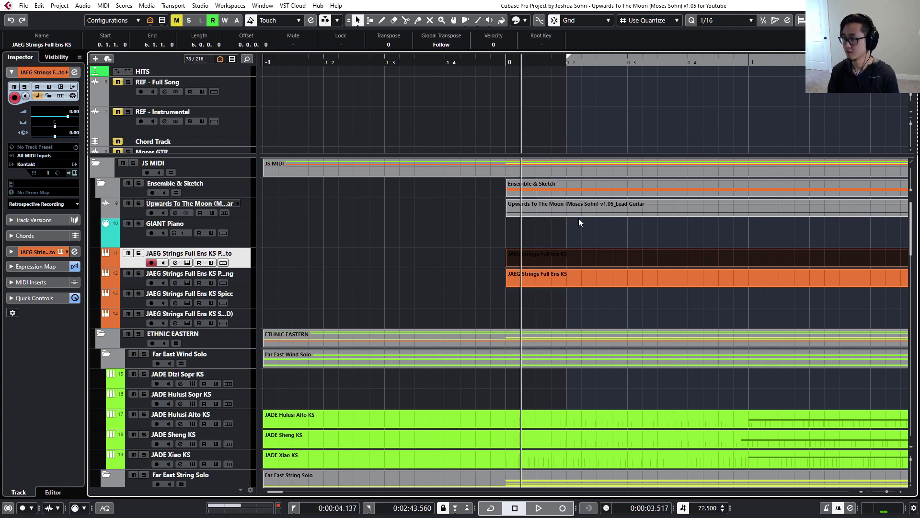
Try other quantize presets including 1/32 on the project grid, and return the preset to 1/16
key("g")
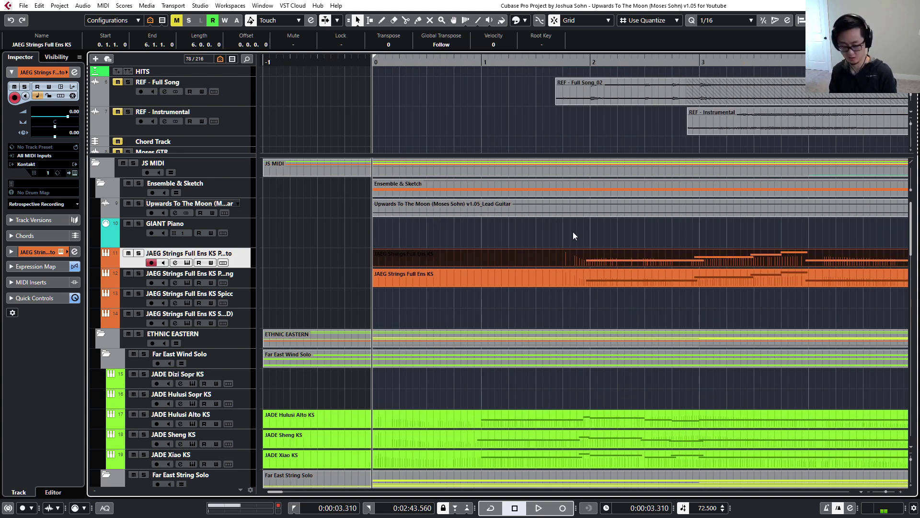
key("alt+4")
key("2")
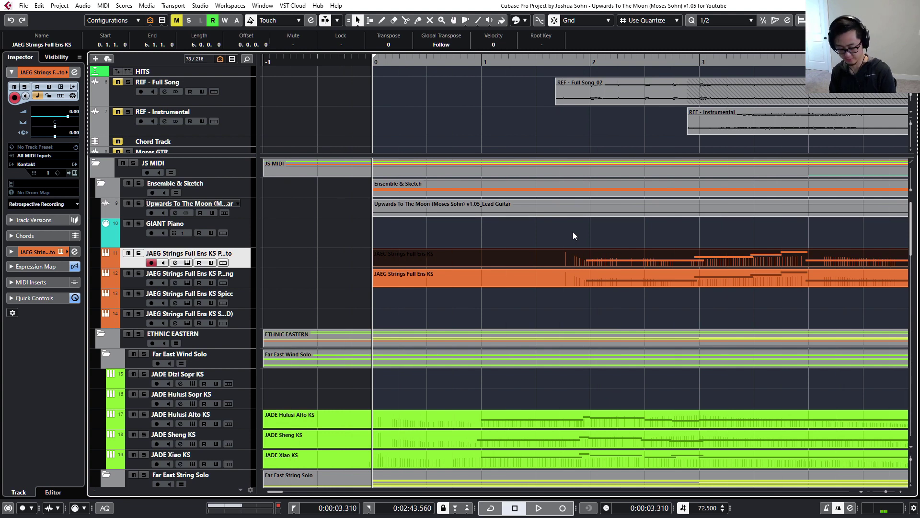
key("1")
key("6")
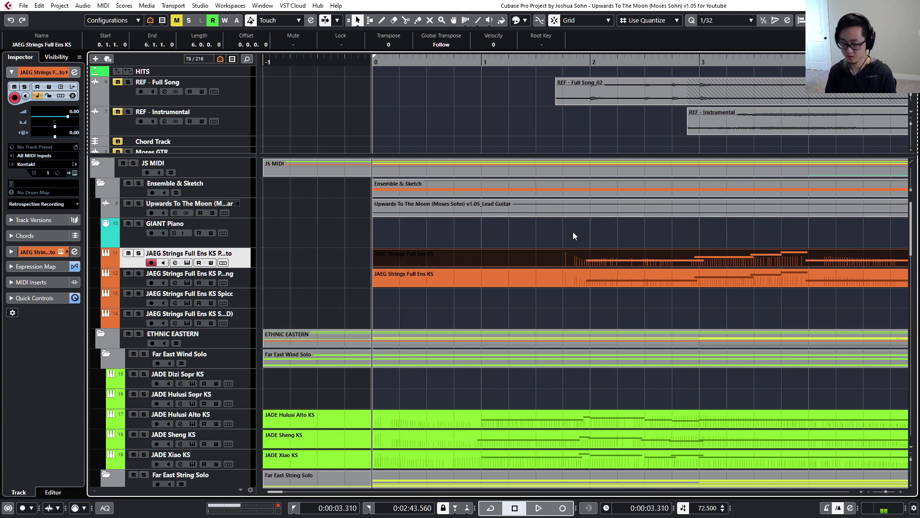
key("6")
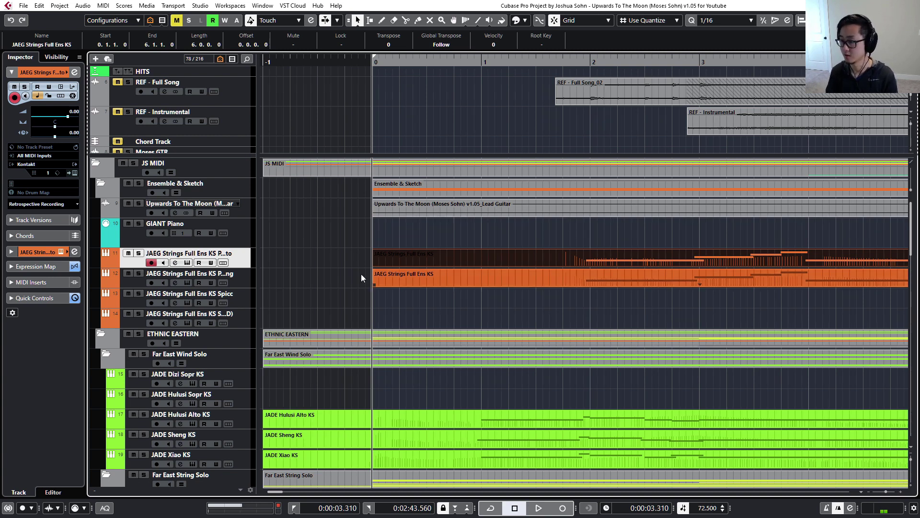
Select the first event on the second JAEG Strings track and nudge it one 1/16 step earlier and back
left_click(470, 271)
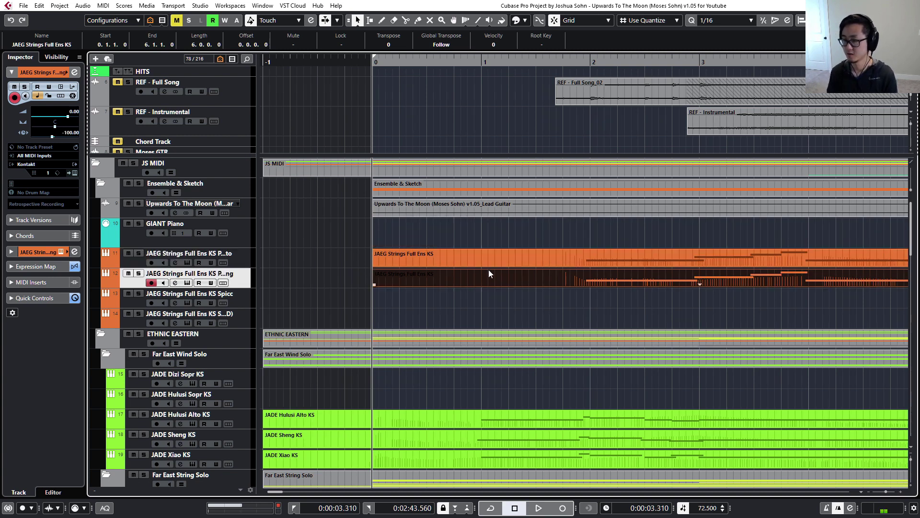
key("ctrl+Left")
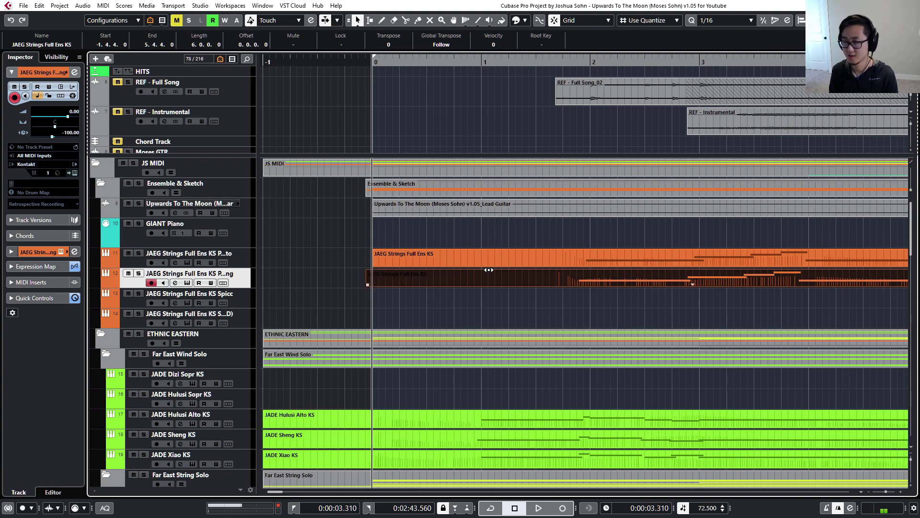
key("ctrl+Right")
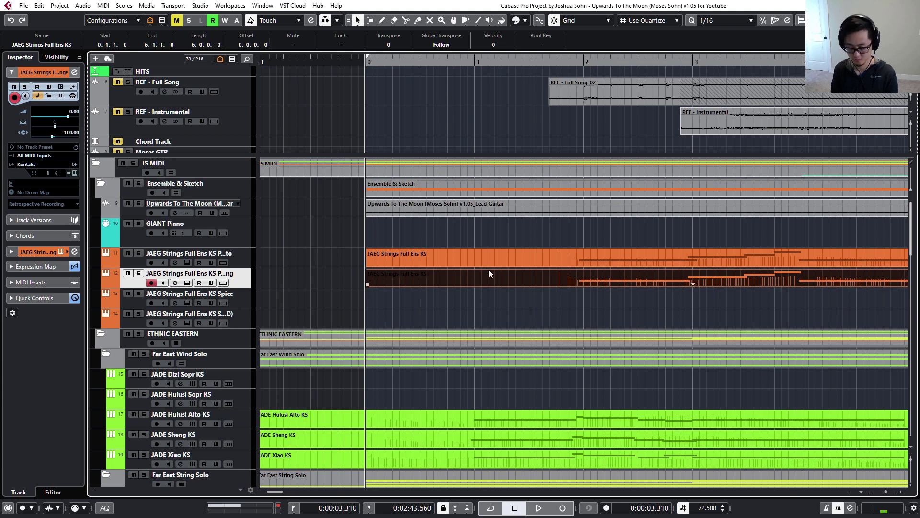
Set the quantize preset to 1/4 and nudge the selected strings event back and forth, returning it to its original position
key("alt+3")
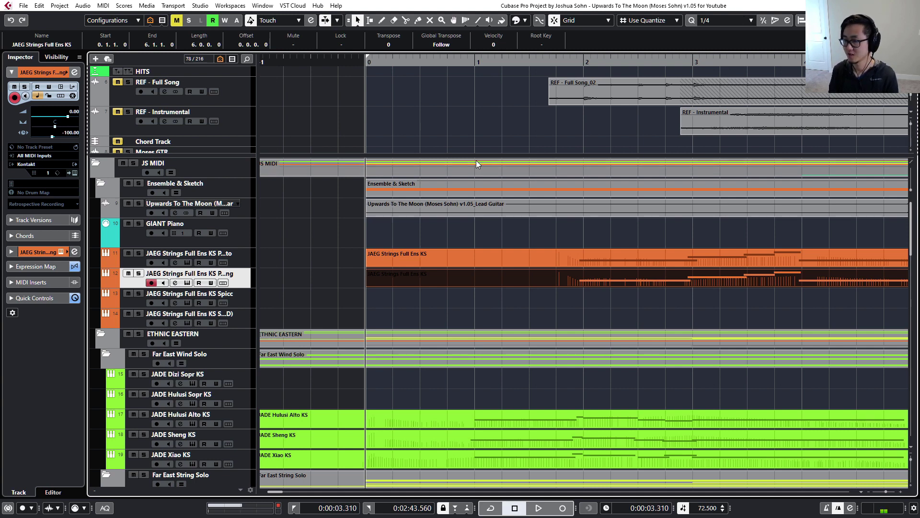
key("ctrl+Left")
key("ctrl+Right")
key("ctrl+Right")
key("ctrl+Left")
key("ctrl+Left")
key("ctrl+Right")
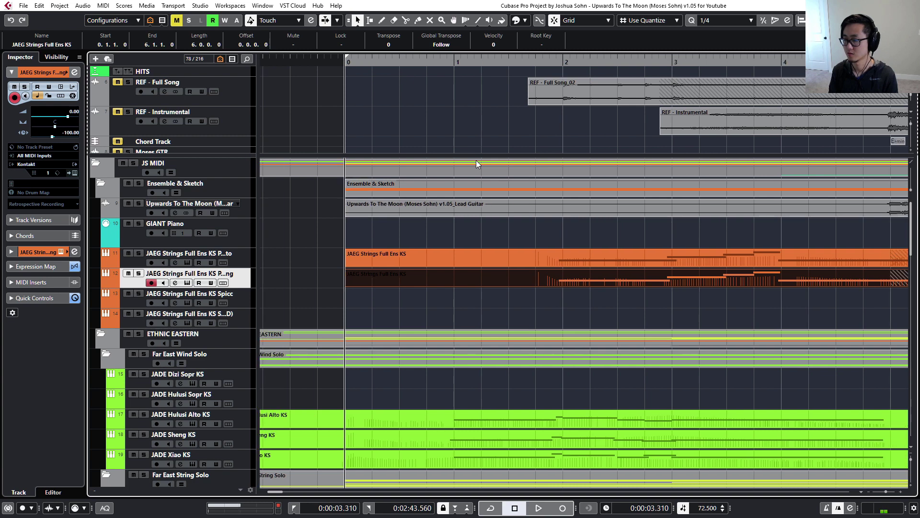
key("ctrl+Right")
Set the quantize preset to 1/1 and nudge the selected strings event one bar earlier and back
key("ctrl+Left")
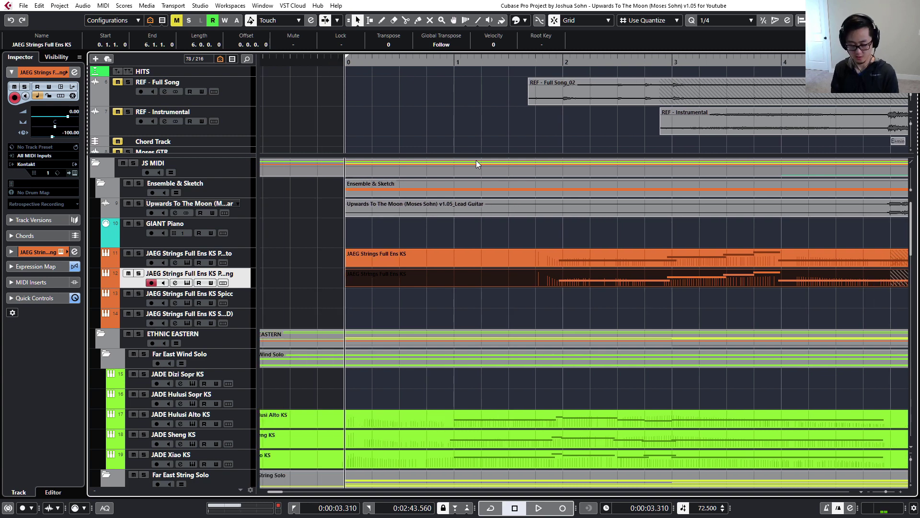
key("1")
key("ctrl+Left")
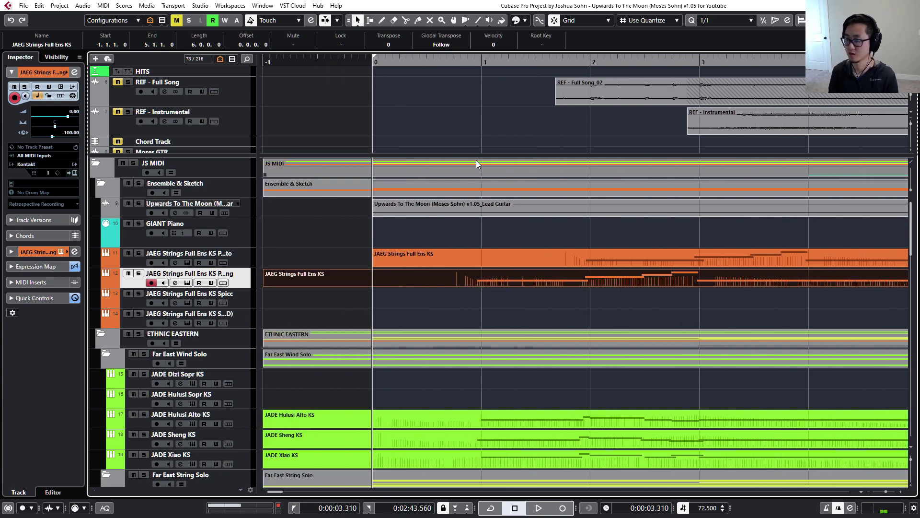
key("ctrl+Right")
Open the strings event in the Key Editor and nudge its first D#1 note earlier and back with quantize at 1/4
key("g")
key("g")
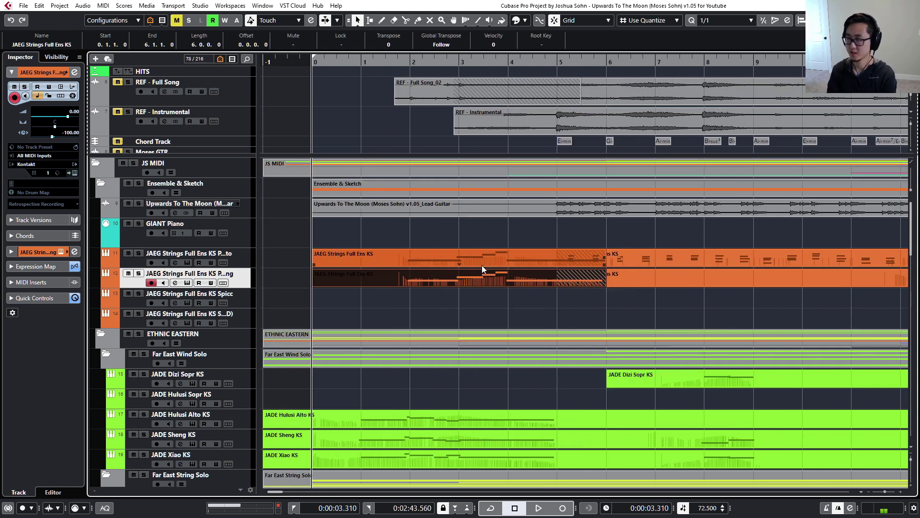
double_click(360, 283)
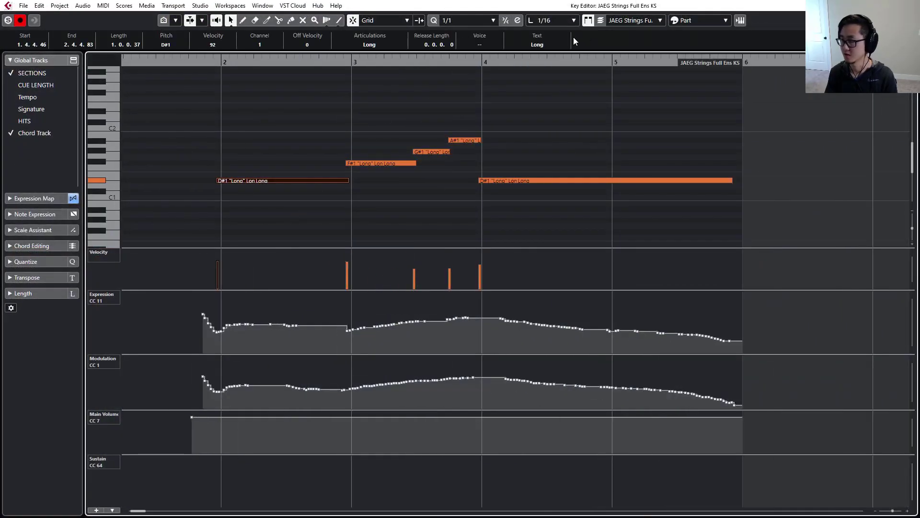
key("4")
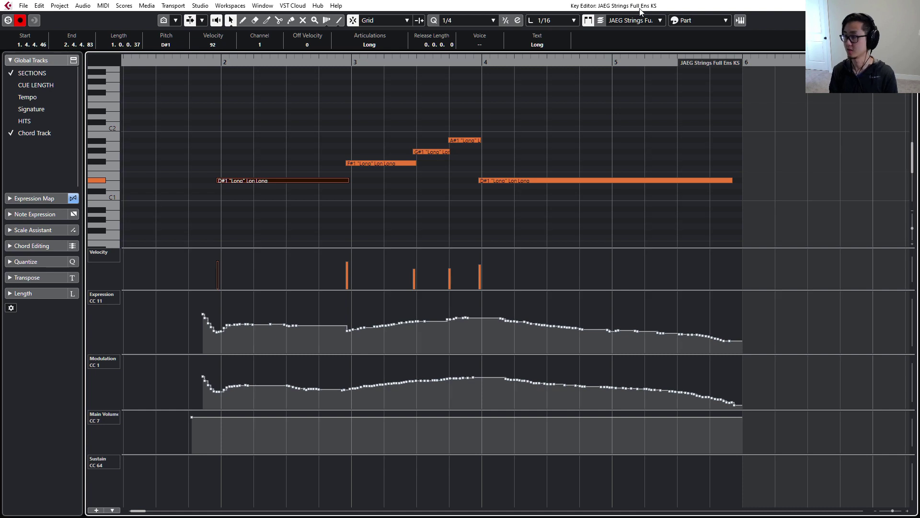
key("ctrl+Left")
key("ctrl+Right")
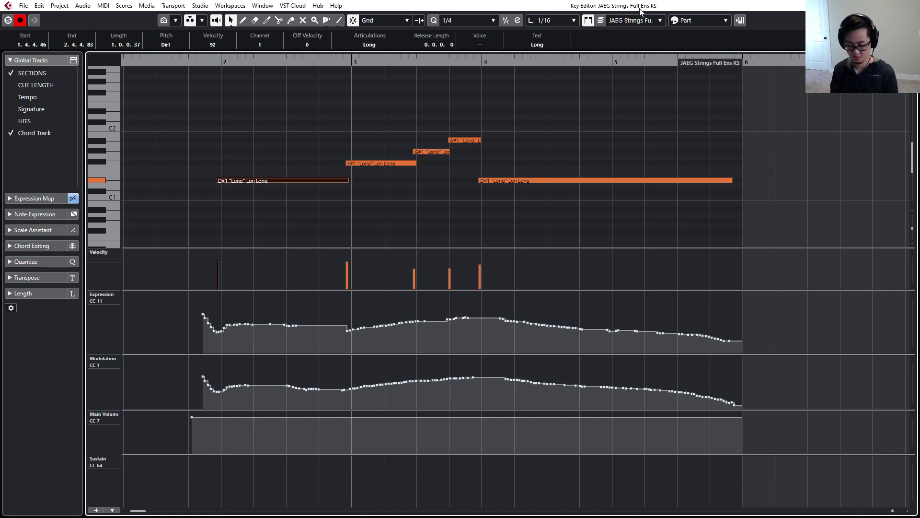
Set quantize to 1/16, nudge the first D#1 note several steps in both directions and back, and close the Key Editor
key("alt+5")
key("ctrl+Left")
key("ctrl+Left")
key("ctrl+Left")
key("ctrl+Right")
key("ctrl+Right")
key("ctrl+Right")
key("ctrl+Right")
key("ctrl+Right")
key("ctrl+Right")
key("ctrl+Right")
key("ctrl+Left")
key("ctrl+Left")
key("ctrl+Left")
key("ctrl+Left")
key("Return")
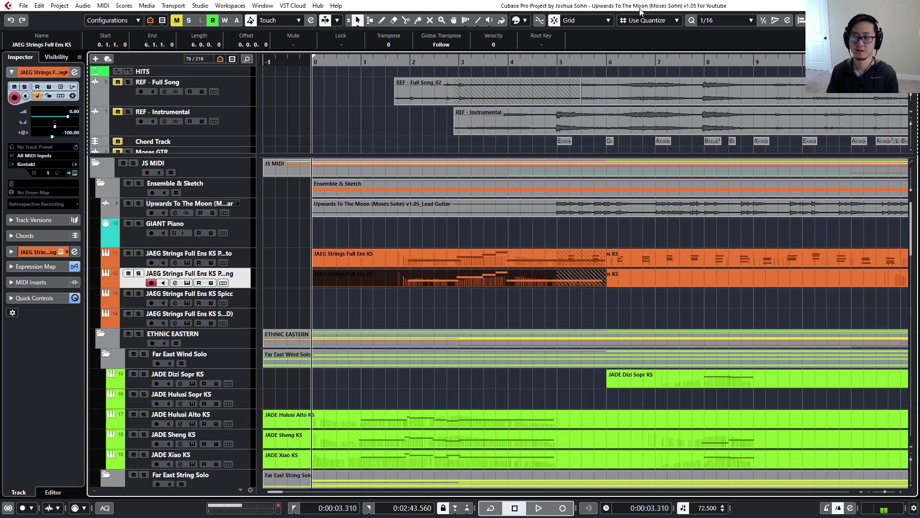
Open all events of the JS MIDI folder together in the Key Editor and close the extra Sample Editor window
scroll(623, 128, "down", 5)
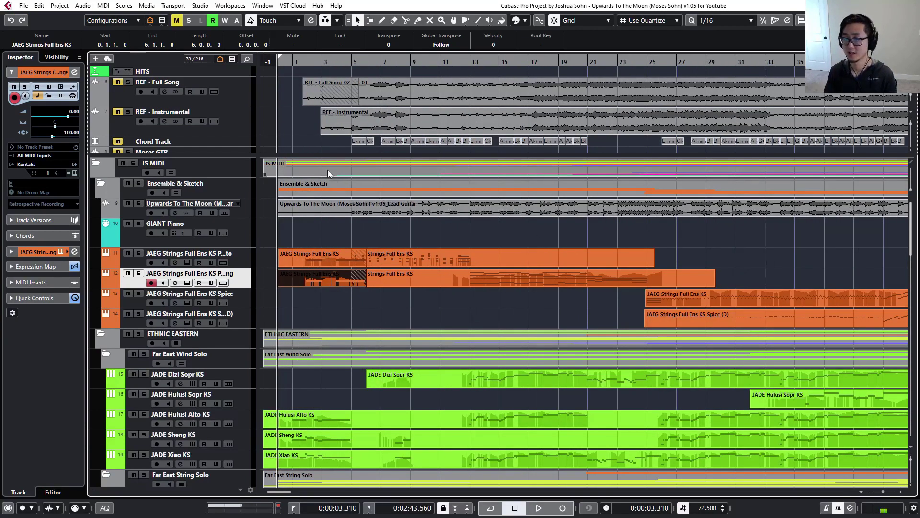
left_click(330, 162)
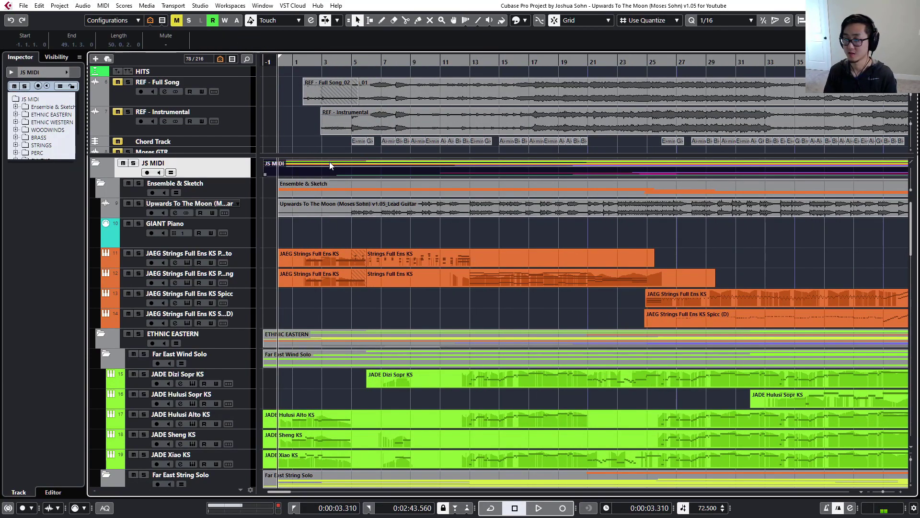
double_click(325, 173)
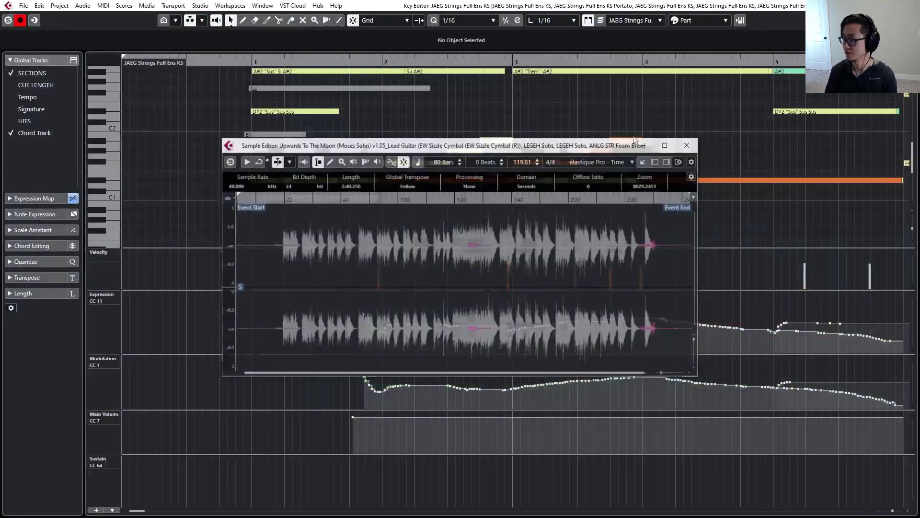
left_click(692, 146)
Select the notes starting at bar 1 across all parts, nudge them earlier and later by 1/16 steps, and close the editor
scroll(336, 163, "up", 6)
left_click_drag(292, 105, 255, 180)
scroll(267, 179, "up", 3)
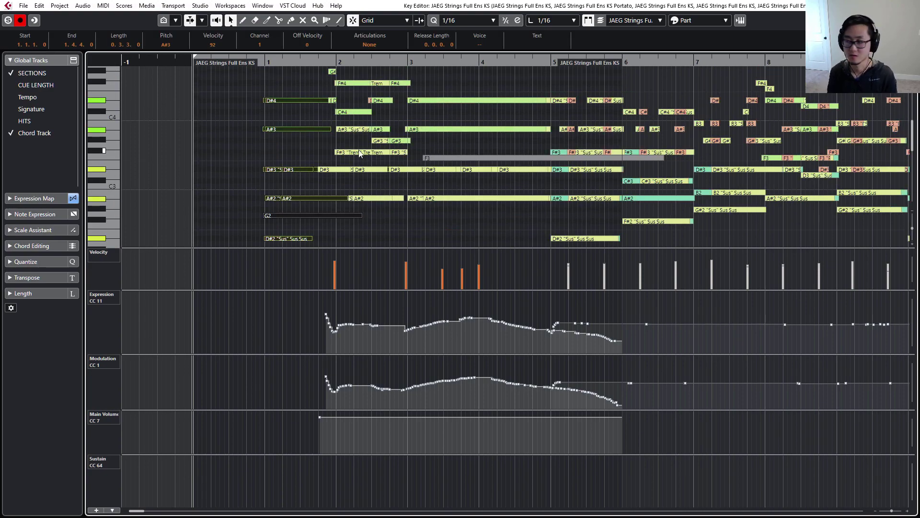
scroll(360, 152, "down", 1)
key("ctrl+Left")
key("ctrl+Left")
key("ctrl+Left")
key("ctrl+Left")
key("ctrl+Left")
key("ctrl+Left")
key("ctrl+Left")
key("ctrl+Left")
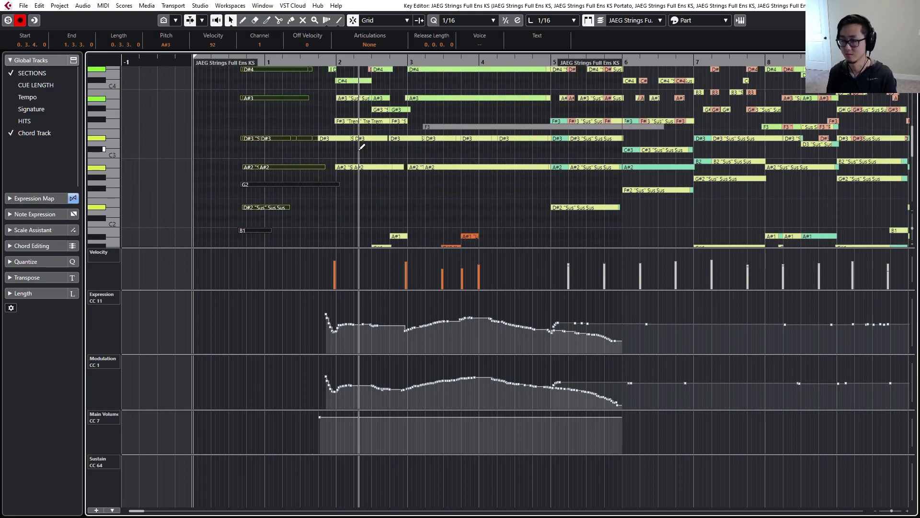
key("ctrl+Right")
key("ctrl+Right")
key("ctrl+Right")
key("ctrl+Right")
key("ctrl+Right")
key("ctrl+Right")
key("ctrl+Right")
key("ctrl+Right")
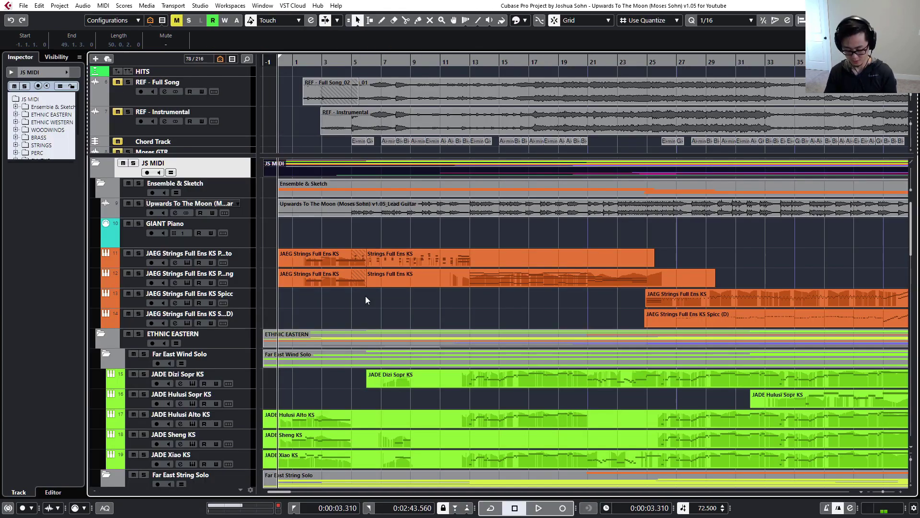
key("ctrl+e")
left_click(366, 306)
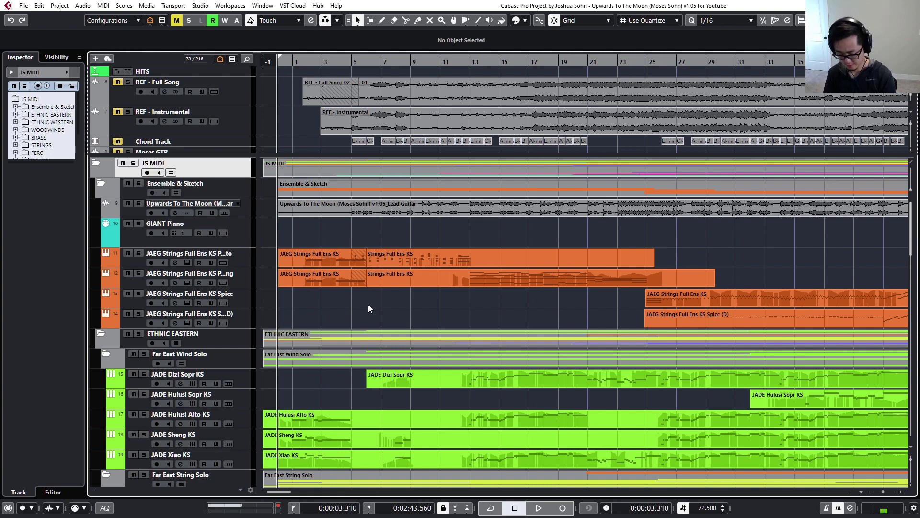
Open Key Commands, widen the dialog, and look up which command is assigned to Ctrl+Alt+Left
key("ctrl+k")
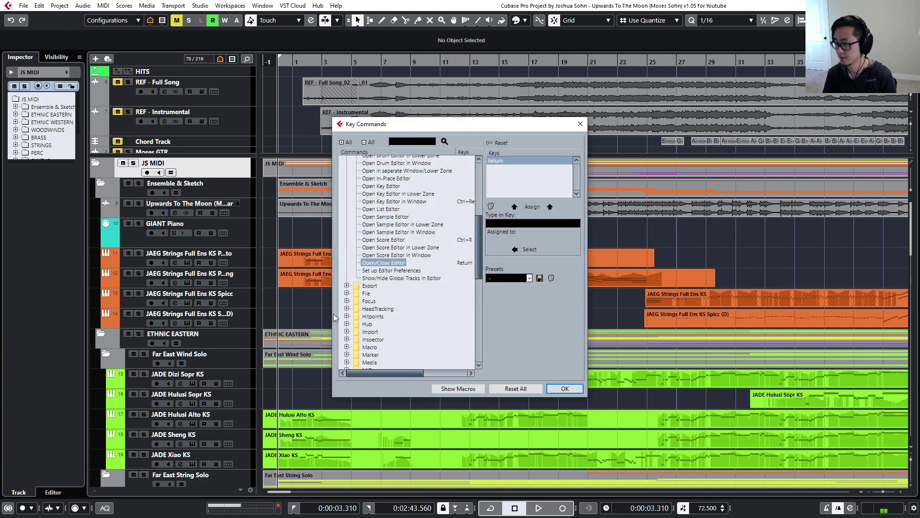
left_click_drag(333, 396, 303, 407)
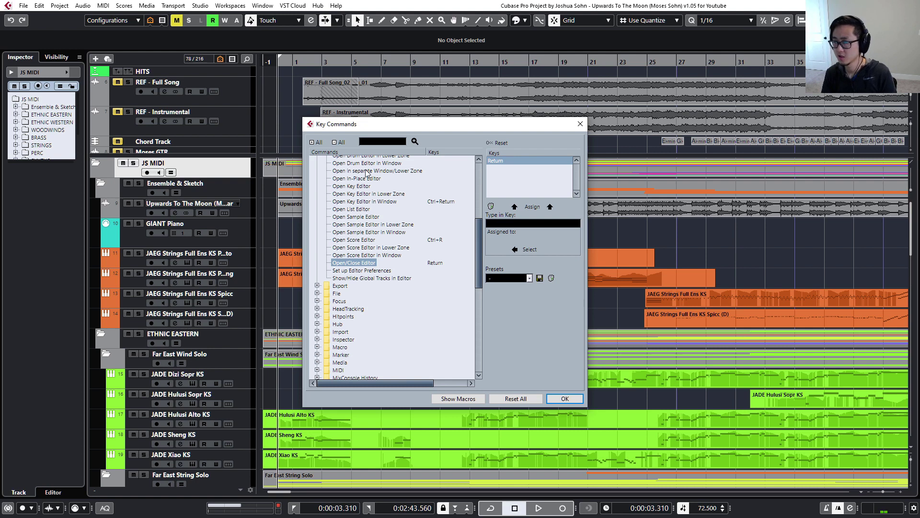
left_click(381, 143)
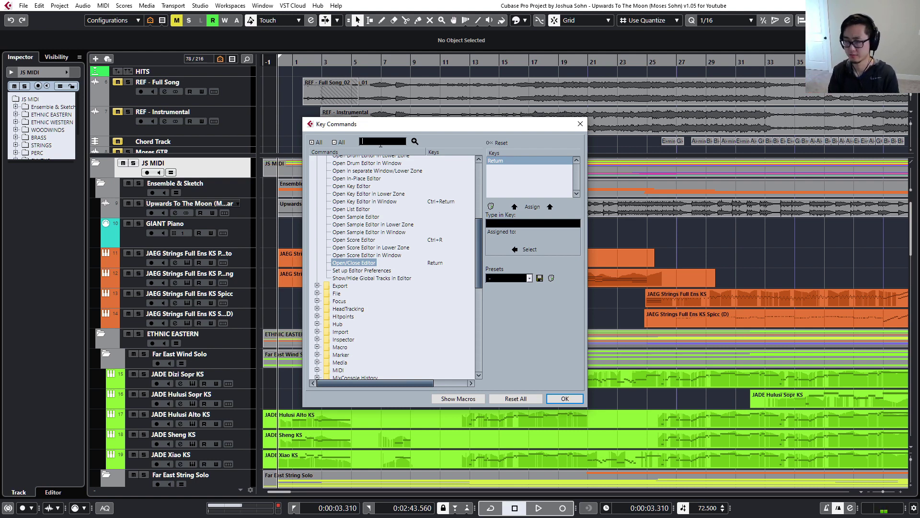
left_click(565, 225)
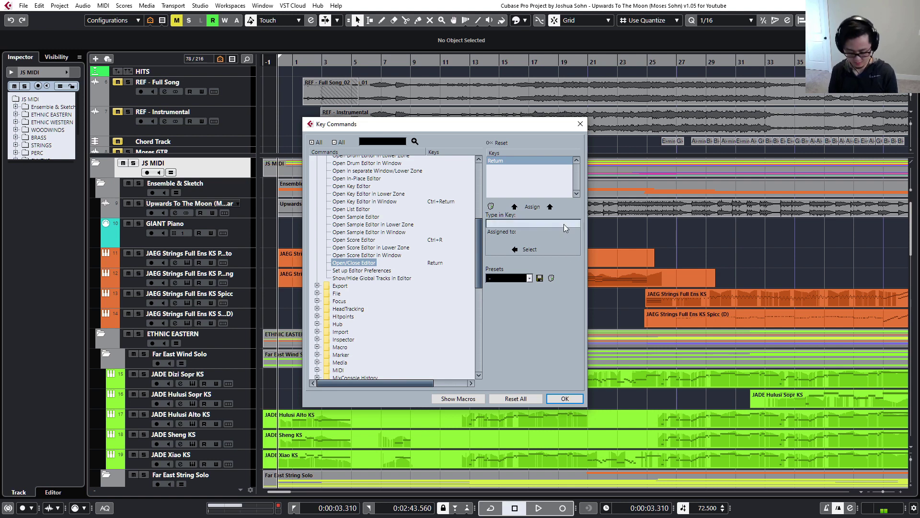
key("ctrl+alt+Left")
Search the key commands for "nudge", inspect the Left, Right and Down assignments, and close the dialog
left_click(378, 143)
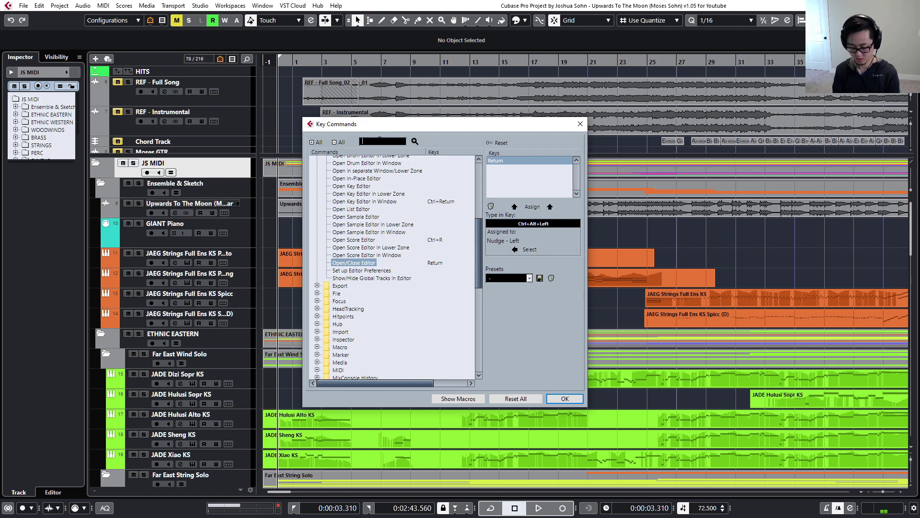
type("nudge")
key("Return")
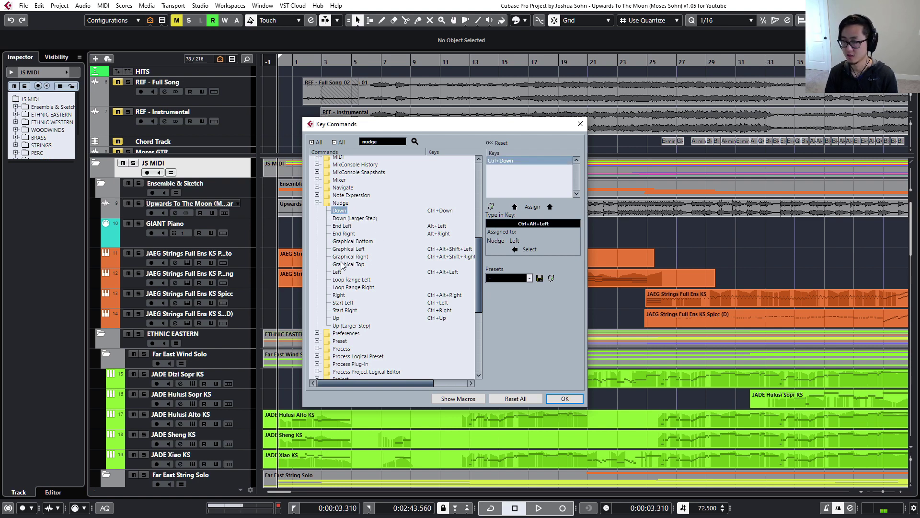
left_click(338, 272)
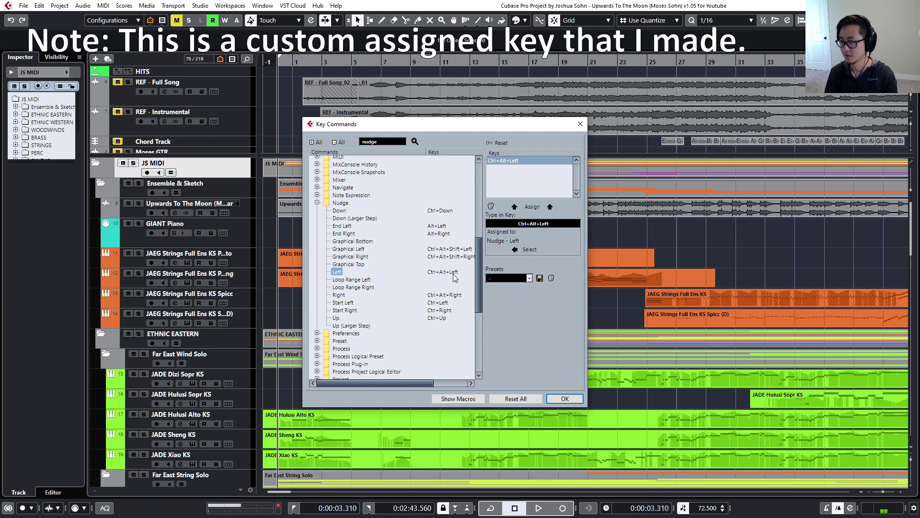
left_click(339, 210)
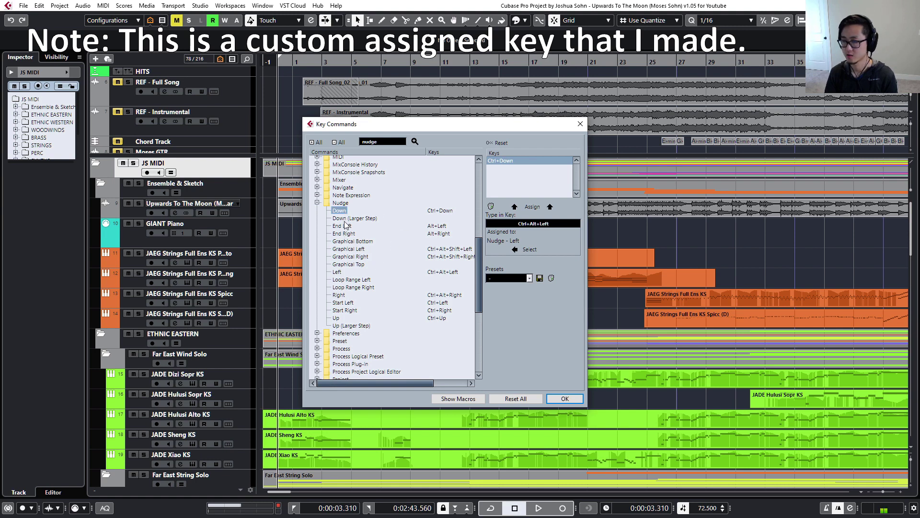
left_click(344, 296)
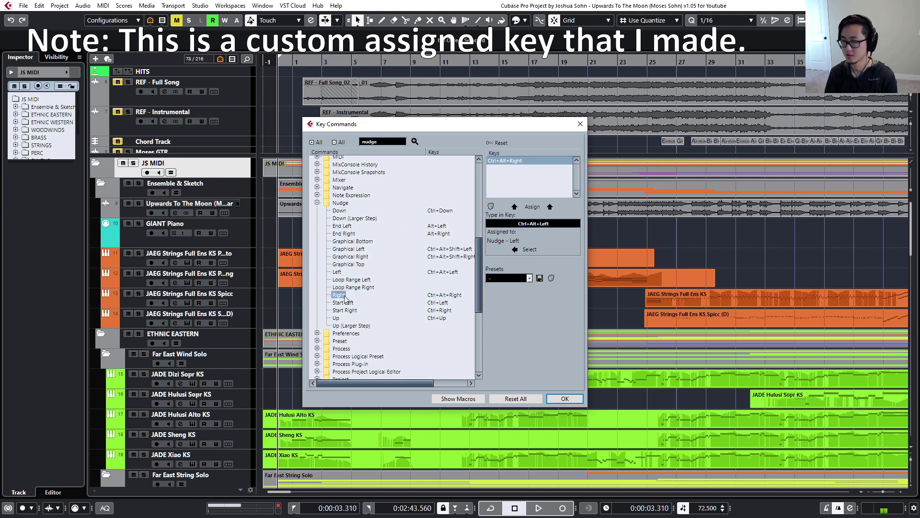
left_click(340, 211)
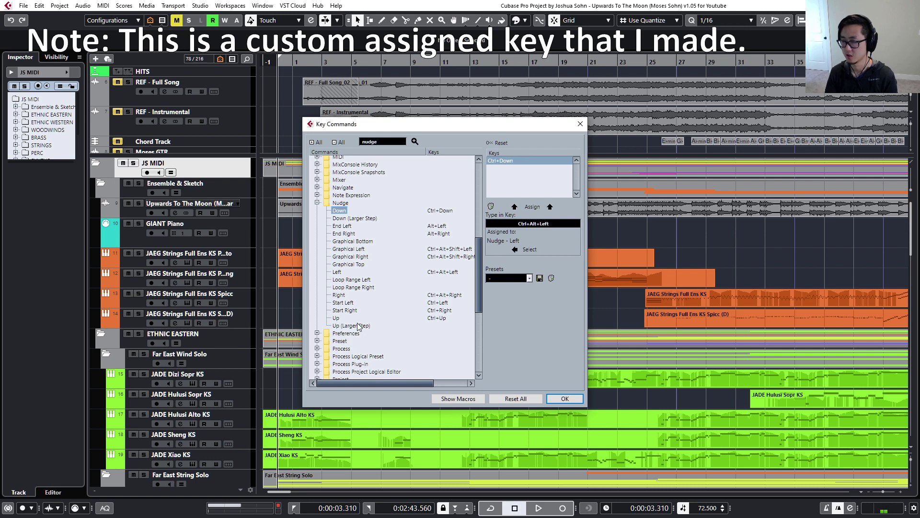
left_click(565, 398)
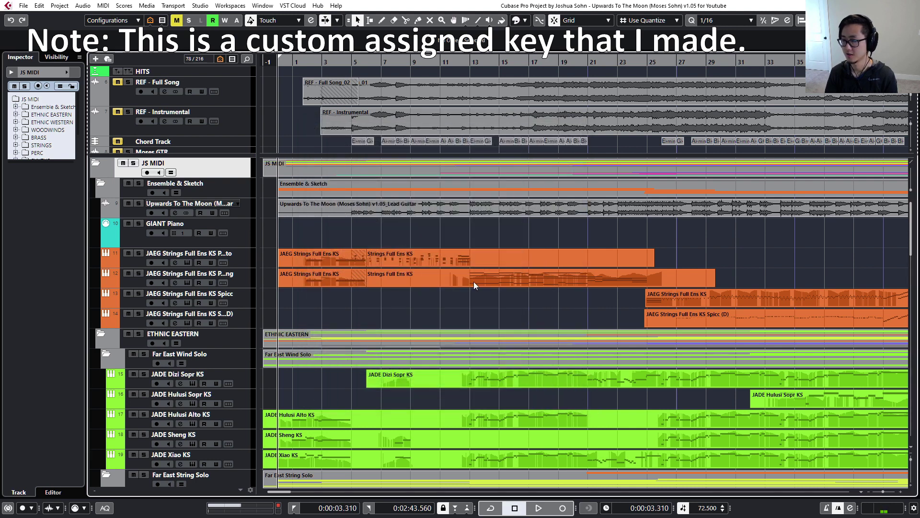
Nudge the first strings event on track 11 up one track and back, and the one on track 12 down one track and back
left_click(346, 260)
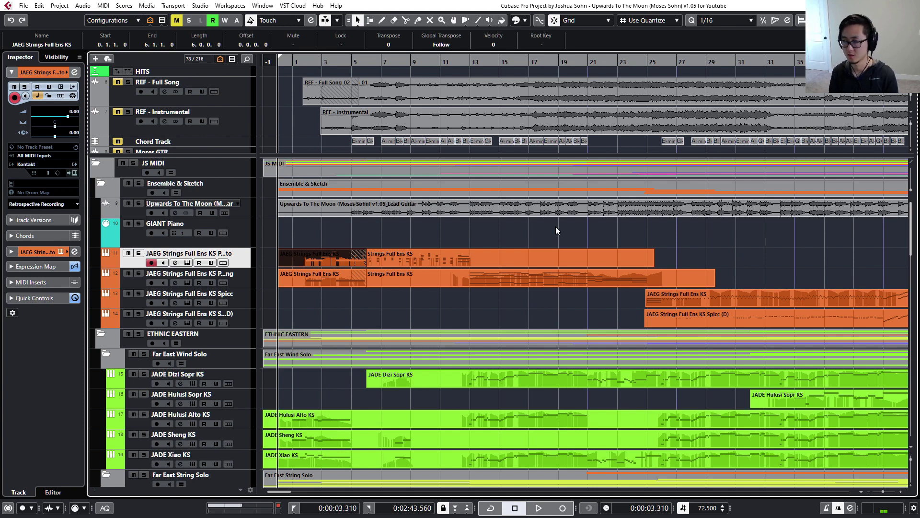
key("ctrl+Up")
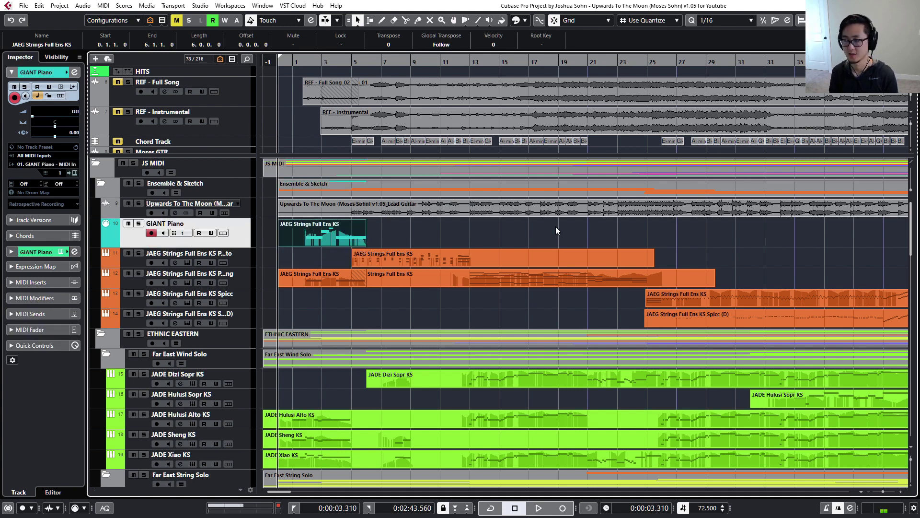
key("ctrl+Down")
left_click(363, 282)
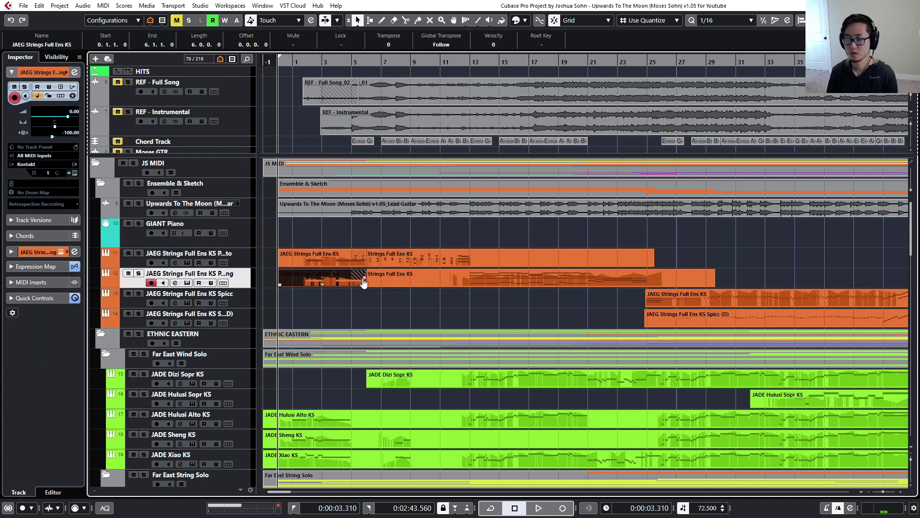
key("ctrl+Down")
key("ctrl+Up")
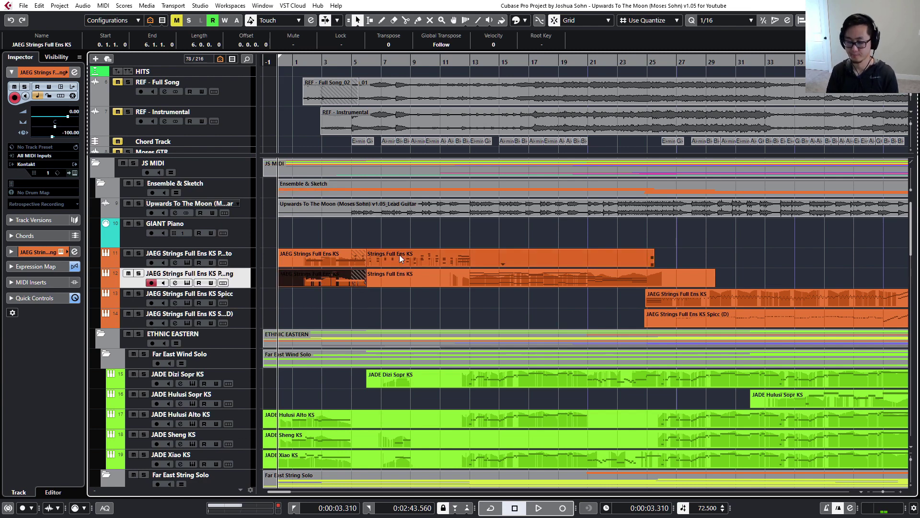
Look up the command assigned to Alt+Left in Key Commands, locate it in the command list, and close the dialog
key("ctrl+k")
left_click(554, 225)
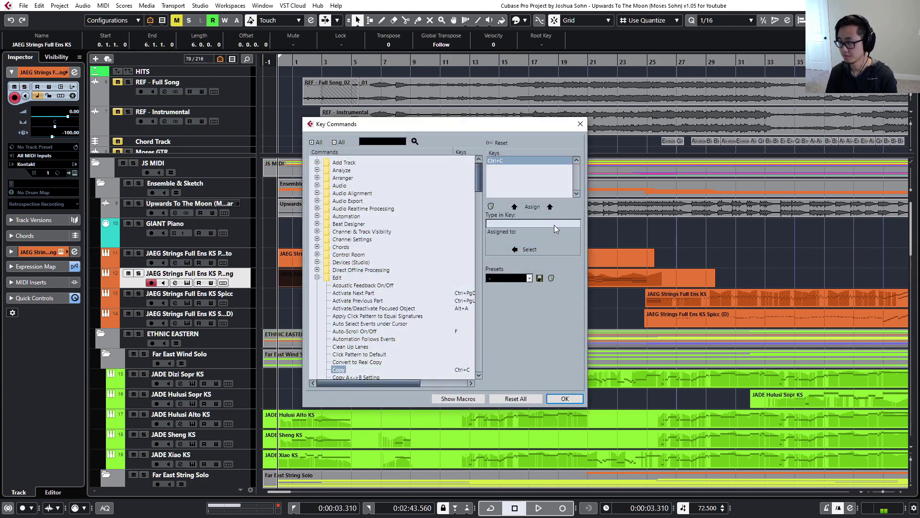
key("alt+Left")
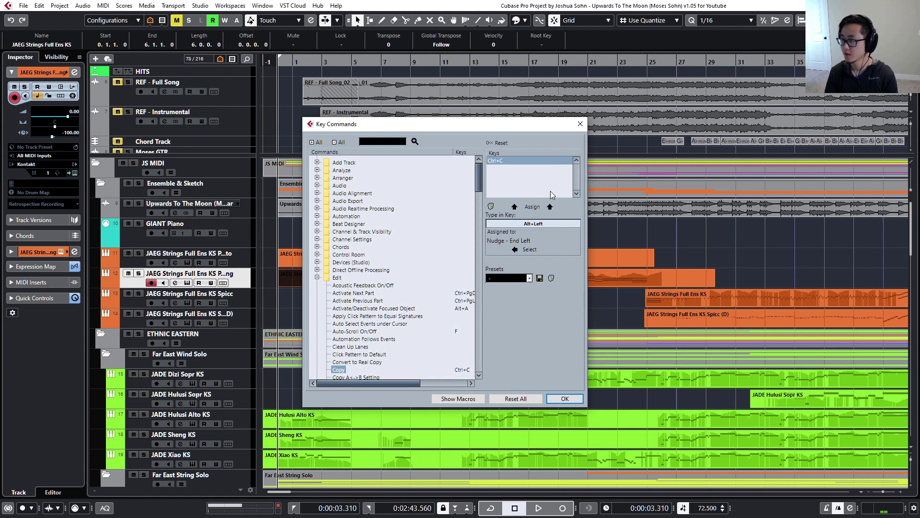
left_click(527, 249)
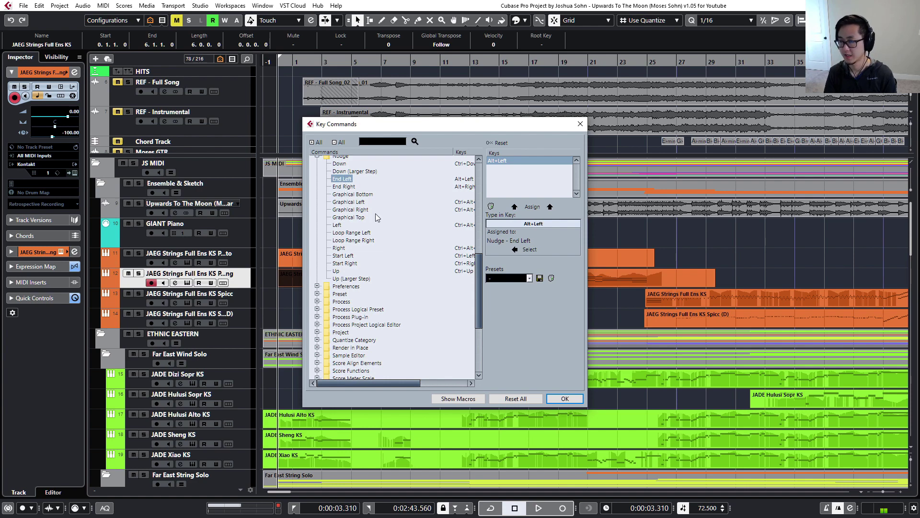
left_click(565, 400)
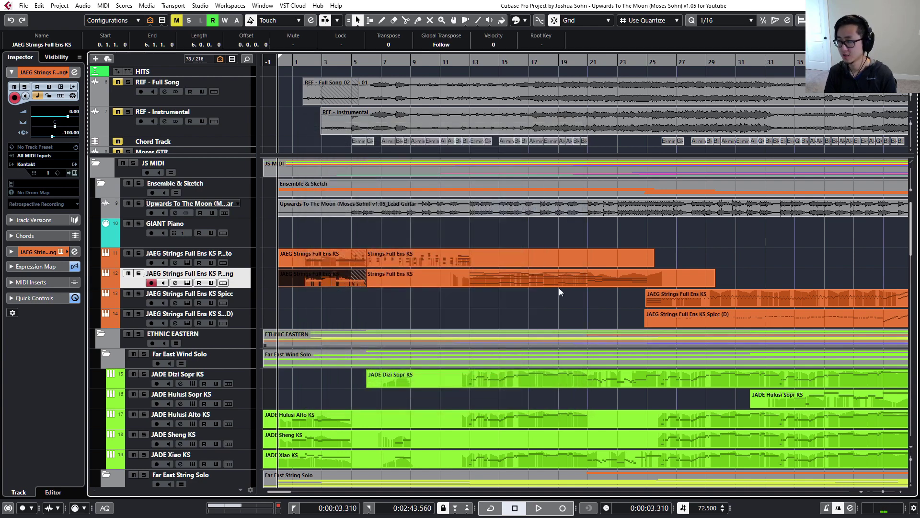
Extend the end of the second strings event on track 11 to 29.3.3 with the Nudge End Right command
left_click(591, 257)
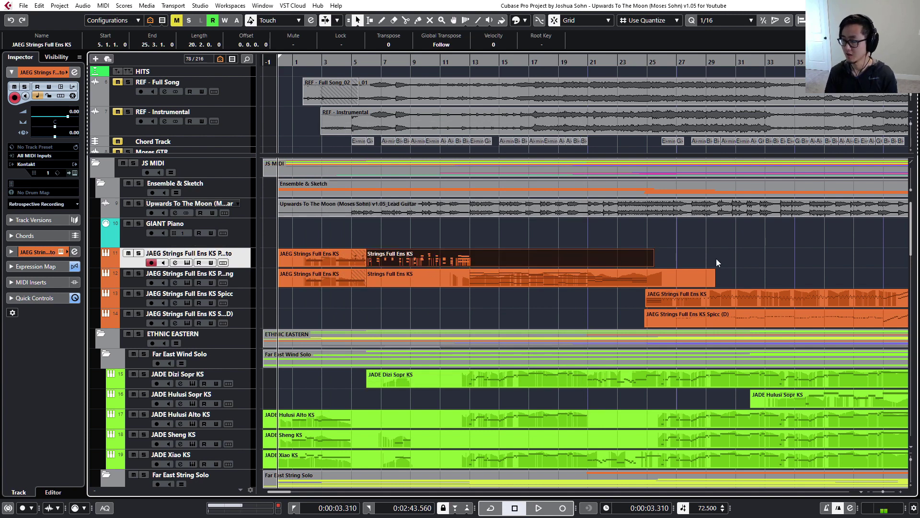
key("alt+shift+Right")
key("alt+shift+Right")
key("alt+shift+Right")
key("alt+shift+Right")
key("alt+shift+Right")
key("alt+shift+Right")
key("alt+shift+Right")
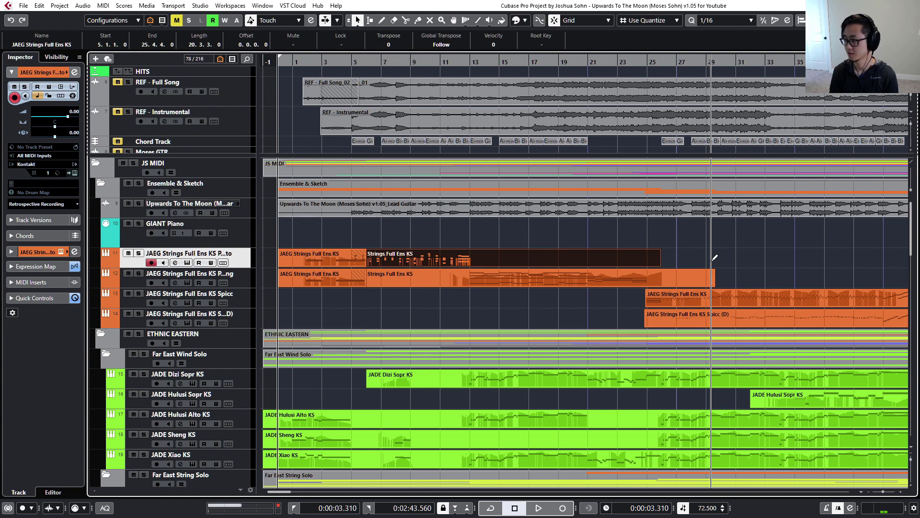
key("alt+Right")
key("alt+Right")
key("alt+Right")
key("alt+Right")
key("alt+Right")
key("alt+Right")
key("alt+Right")
key("alt+Right")
key("alt+Right")
key("alt+Right")
key("alt+Right")
key("alt+Right")
key("alt+Right")
key("alt+Right")
key("alt+Right")
key("alt+Right")
key("alt+Right")
key("alt+Right")
key("alt+Right")
key("alt+Right")
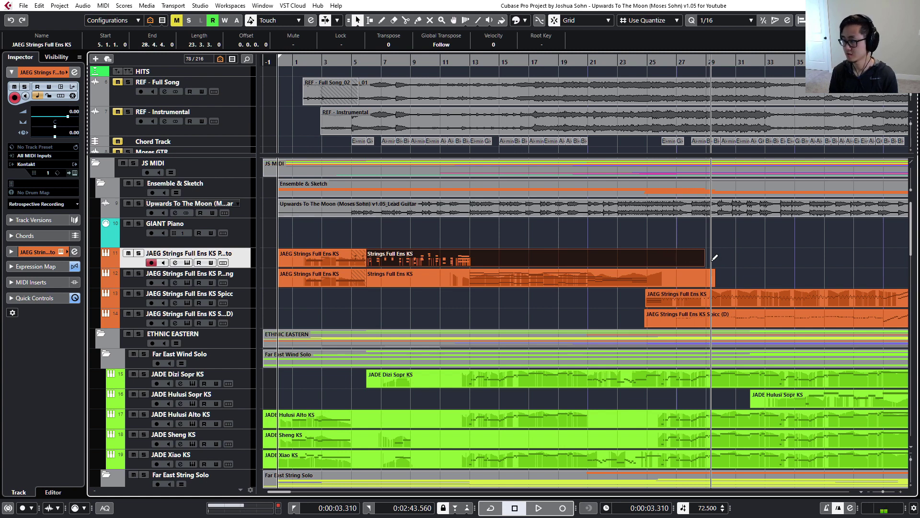
key("alt+Right")
key("alt+Right")
key("alt+Right")
key("alt+Right")
key("alt+Right")
key("alt+Right")
key("alt+Right")
key("alt+Right")
key("alt+Right")
key("alt+Right")
key("alt+Right")
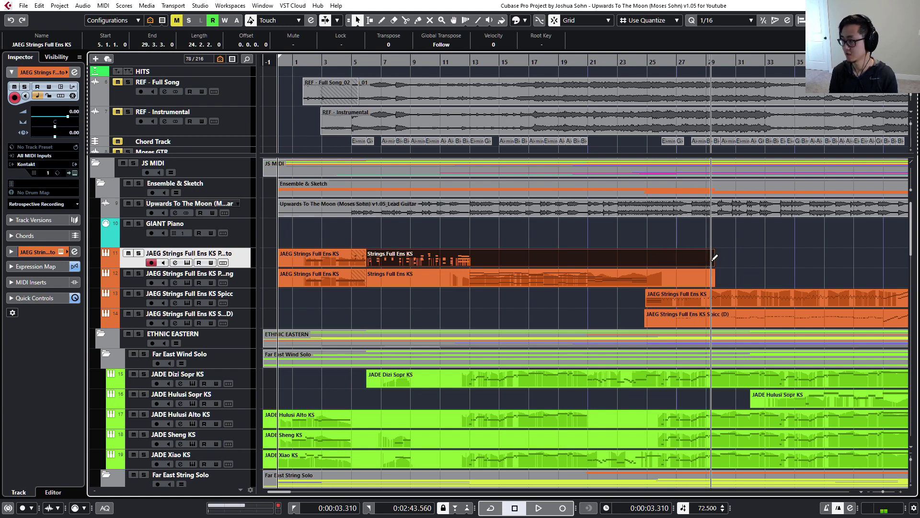
left_click(709, 283, "shift")
left_click(709, 259)
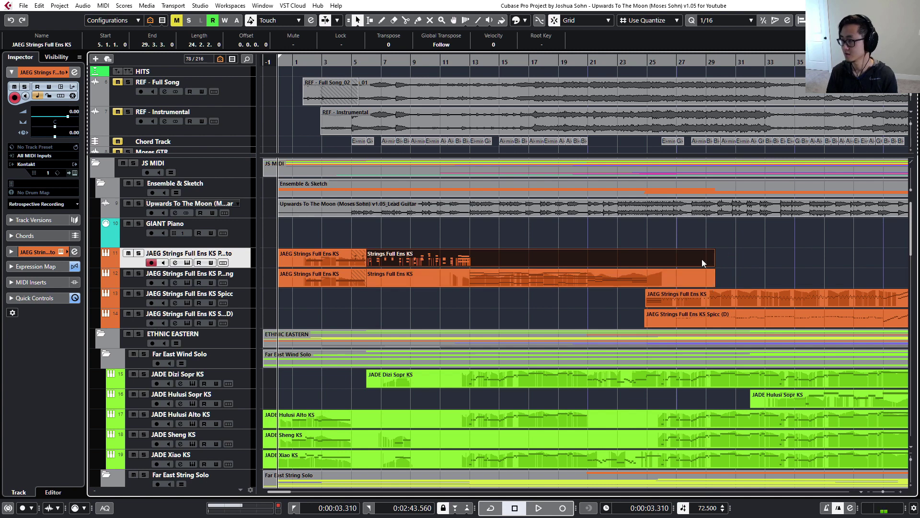
Deselect the event, review the Nudge End Left and End Right assignments in Key Commands, and close the dialog
left_click(749, 254)
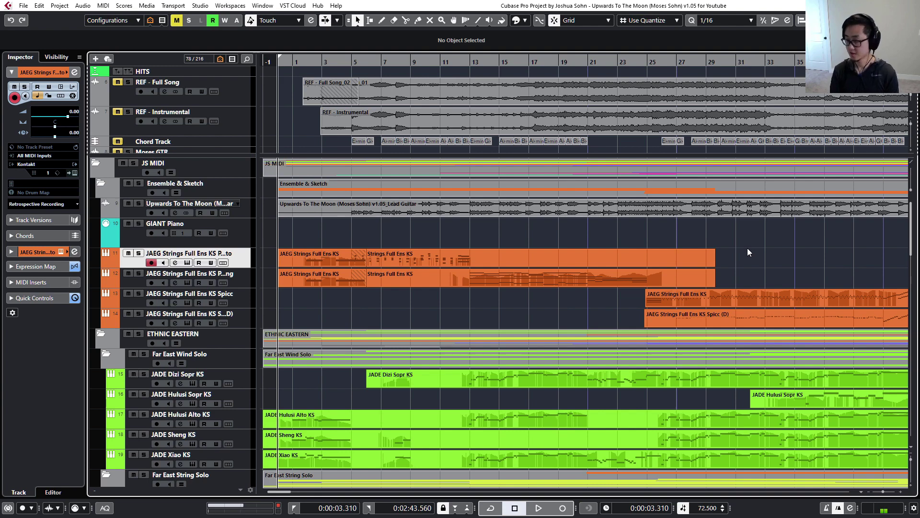
key("ctrl+shift+k")
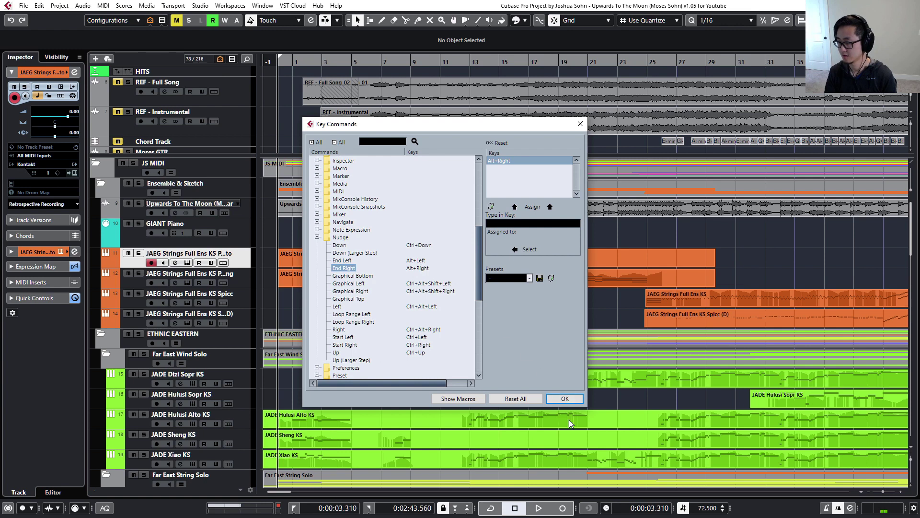
left_click(565, 398)
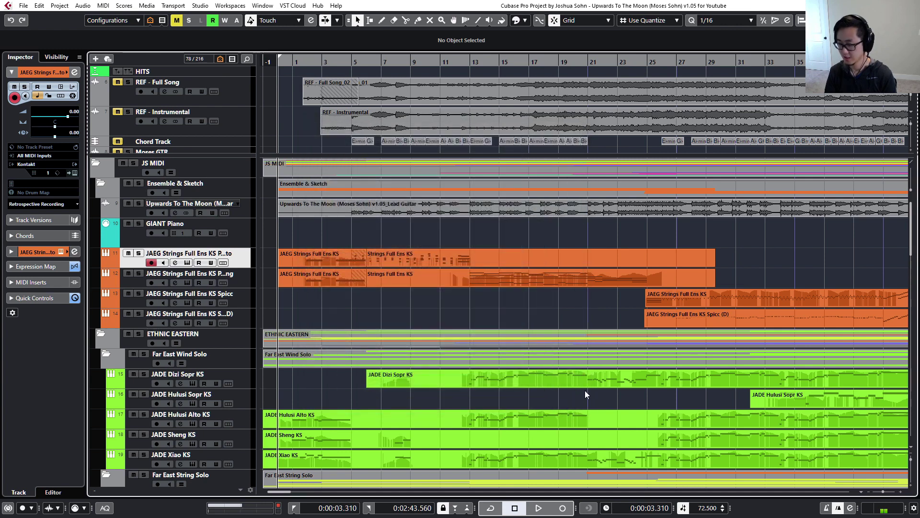
Select the second strings events on tracks 11 and 12 together and shorten their ends to 21.2.4 with Nudge End Left
left_click(699, 258)
left_click_drag(765, 256, 708, 281)
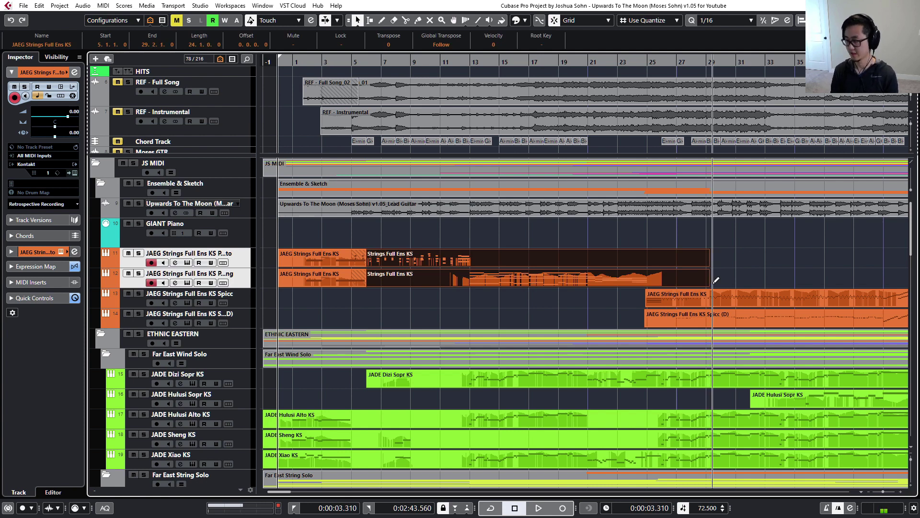
key("alt+shift+Left")
key("alt+shift+Left")
key("alt+shift+Left")
key("alt+shift+Left")
key("alt+shift+Left")
key("alt+shift+Left")
key("alt+shift+Left")
key("alt+shift+Left")
key("alt+shift+Left")
key("alt+shift+Left")
key("alt+shift+Left")
key("alt+shift+Left")
key("alt+shift+Left")
key("alt+shift+Left")
key("alt+shift+Left")
key("alt+shift+Left")
key("alt+shift+Left")
key("alt+shift+Left")
key("alt+shift+Left")
key("alt+shift+Left")
key("alt+shift+Left")
key("alt+shift+Left")
key("alt+shift+Left")
key("alt+shift+Left")
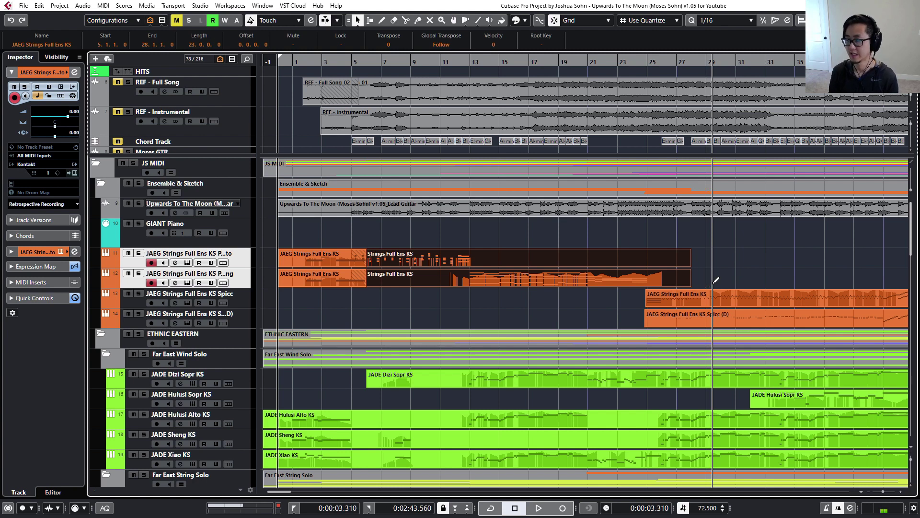
key("alt+Left")
key("alt+Left")
key("alt+Left")
key("alt+Left")
key("alt+Left")
key("alt+Left")
key("alt+Left")
key("alt+Left")
key("alt+Left")
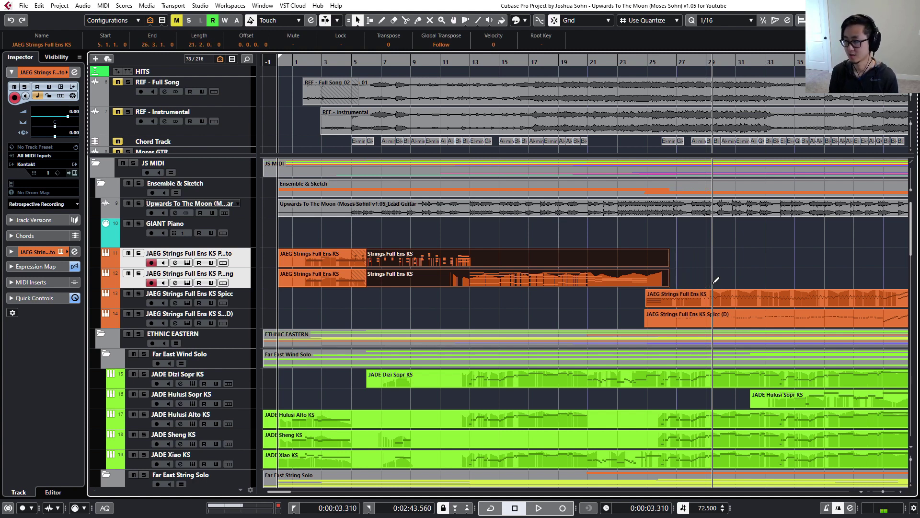
key("alt+Left")
key("alt+Left")
key("alt+Left")
key("alt+Left")
key("alt+Left")
key("alt+Left")
key("alt+Left")
key("alt+Left")
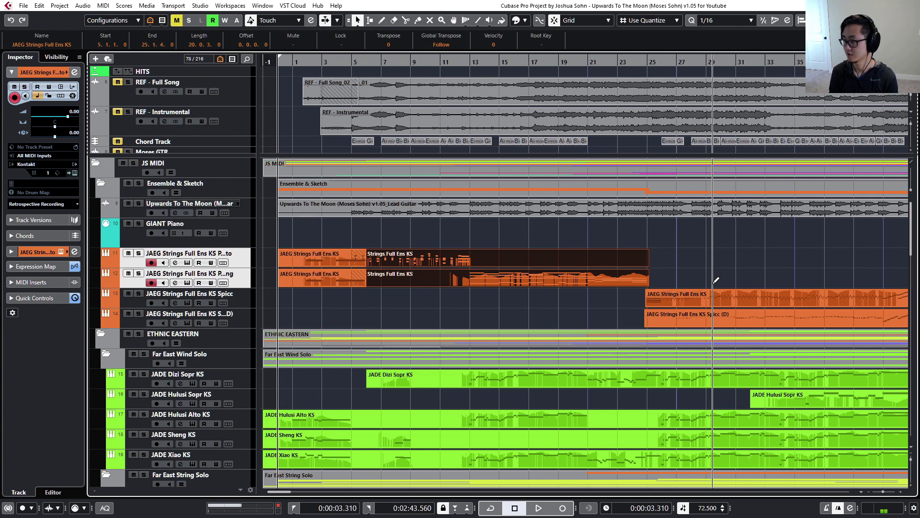
key("alt+Left")
key("alt+Left")
key("alt+Left")
key("alt+Left")
key("alt+Left")
key("alt+Left")
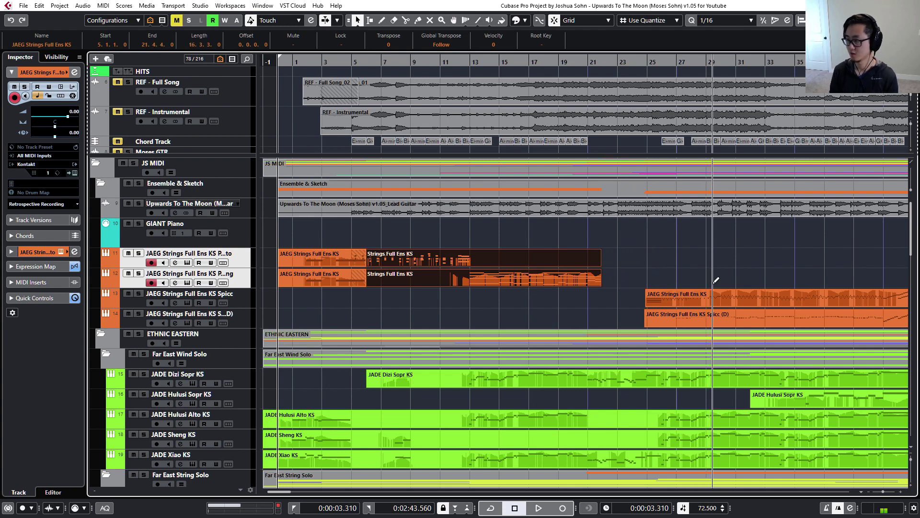
key("alt+Left")
key("alt+Left")
key("alt+Left")
key("alt+Left")
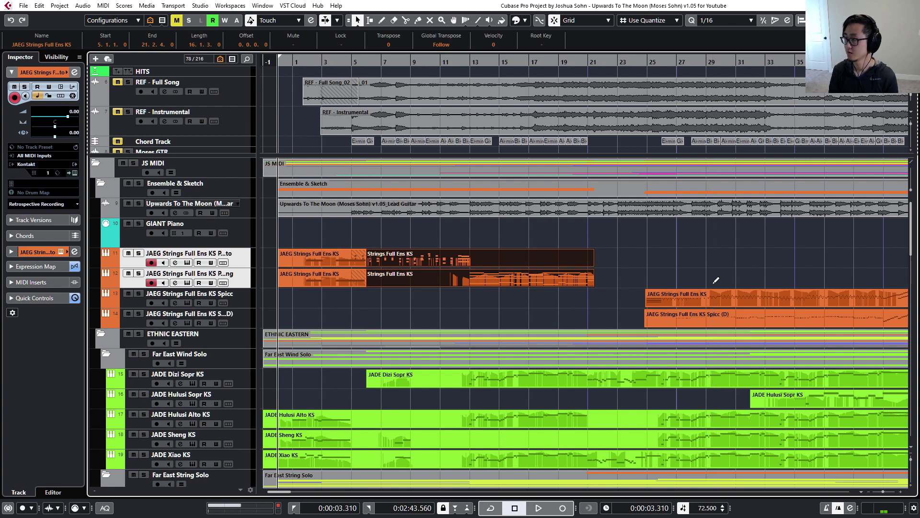
Set quantize to 1/1 and extend the ends of both selected strings events to 31.2.4 with Nudge End Right
key("8")
key("alt+1")
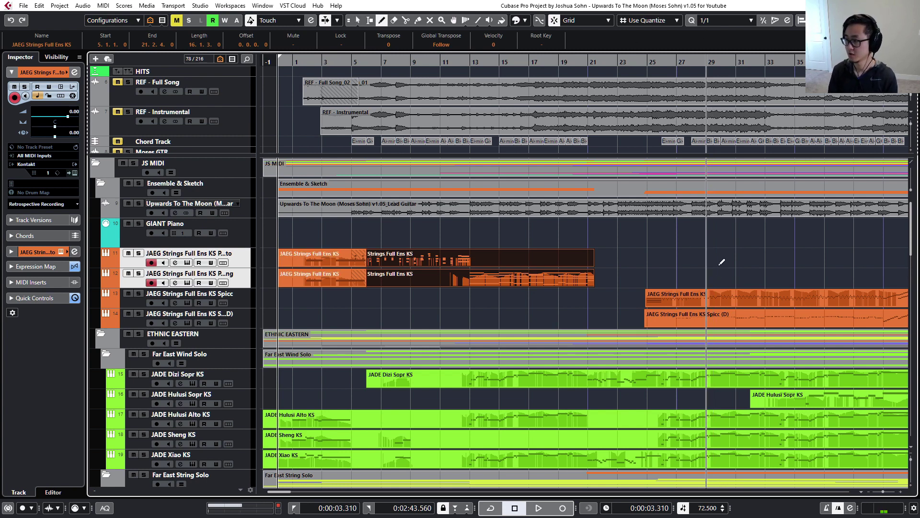
key("alt+shift+Right")
key("alt+shift+Right")
key("alt+shift+Right")
key("alt+shift+Right")
key("alt+shift+Right")
key("alt+shift+Right")
key("alt+shift+Right")
key("alt+shift+Right")
key("alt+shift+Right")
key("alt+shift+Right")
key("alt+shift+Right")
key("alt+shift+Right")
key("alt+shift+Right")
key("alt+shift+Right")
key("alt+shift+Right")
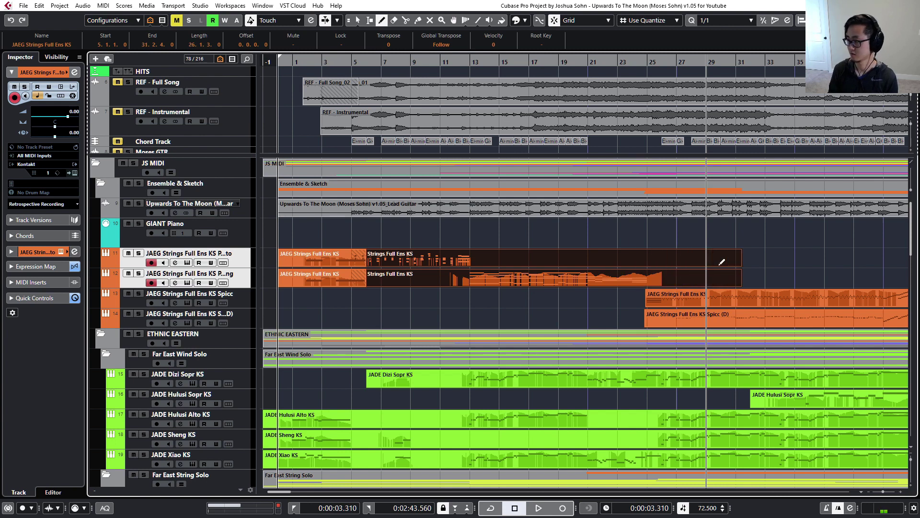
Shorten the ends of both selected strings events on tracks 11 and 12 to 26.2.4 with Nudge End Left
key("alt+shift+Left")
key("alt+shift+Left")
key("alt+shift+Left")
key("alt+shift+Left")
key("alt+shift+Left")
key("alt+shift+Left")
key("alt+shift+Left")
key("alt+shift+Left")
key("alt+shift+Left")
key("alt+shift+Left")
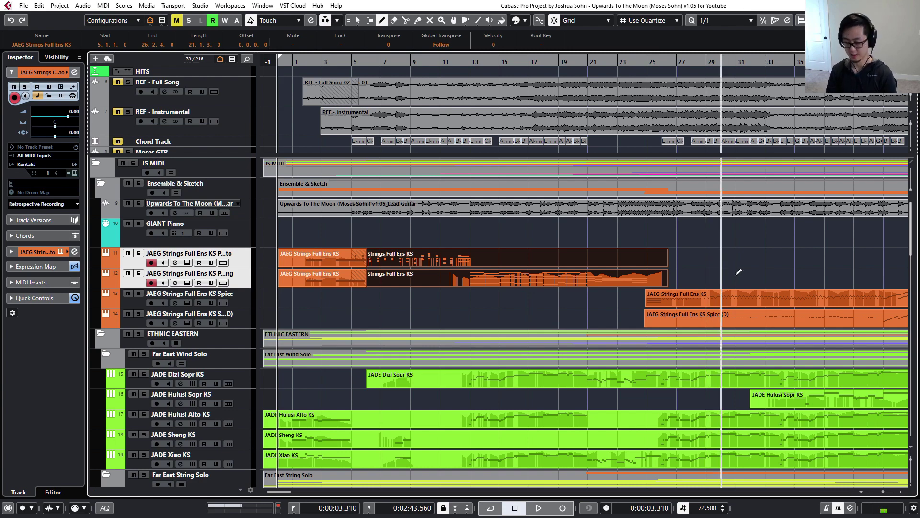
Review the Nudge Start Left and Start Right assignments in Key Commands, and close the dialog
key("ctrl+k")
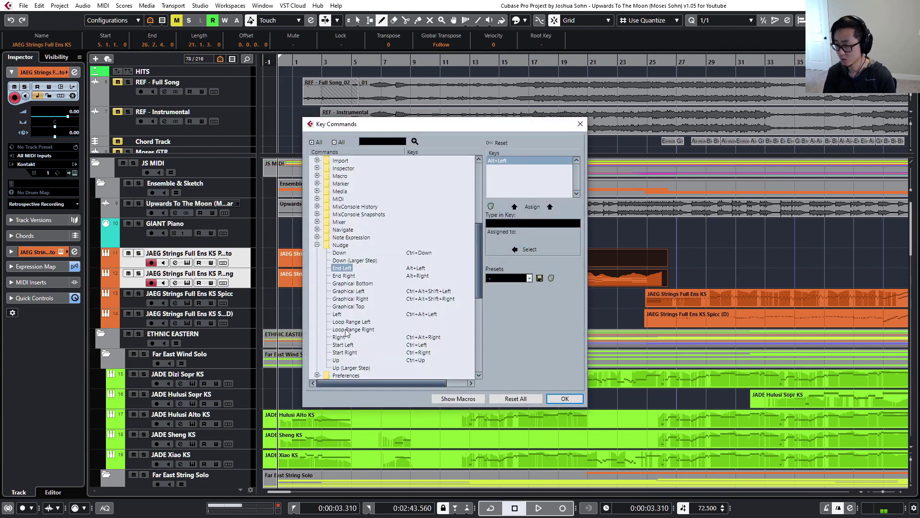
left_click(346, 352)
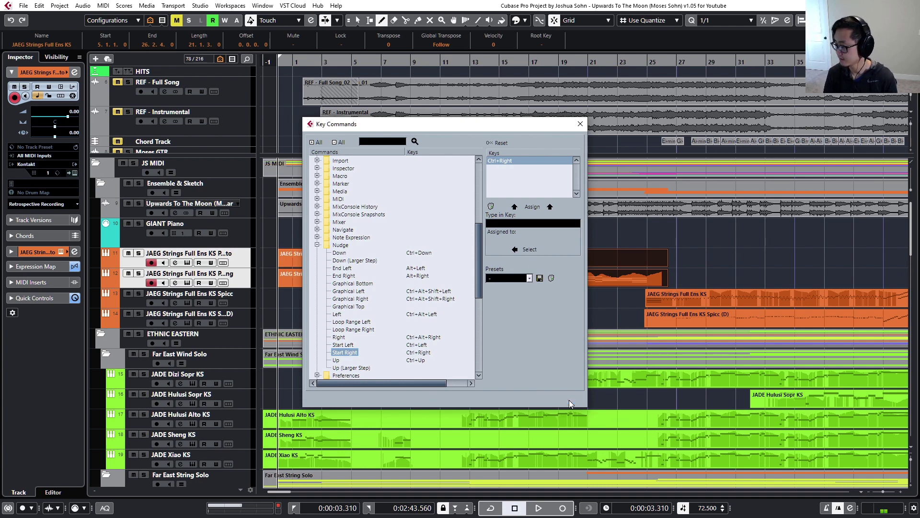
left_click(565, 398)
Reselect the second strings events on tracks 11 and 12 and extend their ends to 27.2.4 with the Nudge End commands
left_click_drag(677, 259, 663, 265)
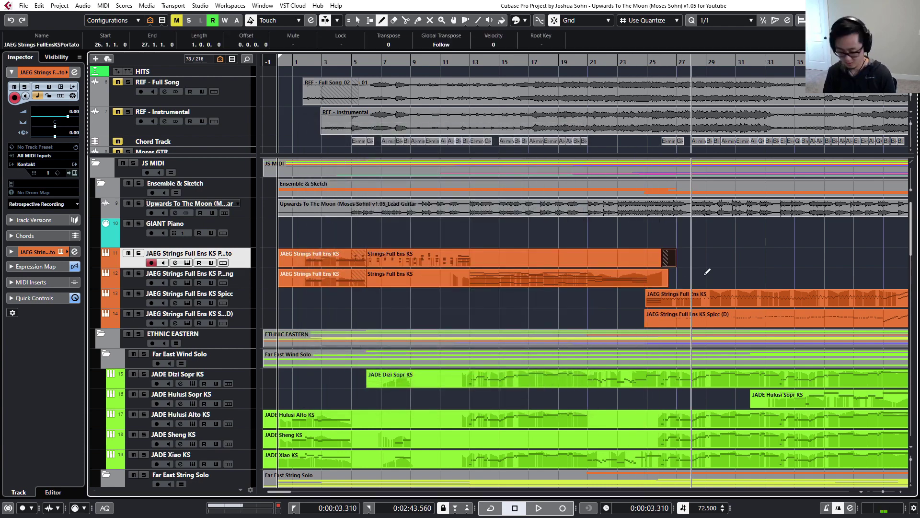
key("ctrl+z")
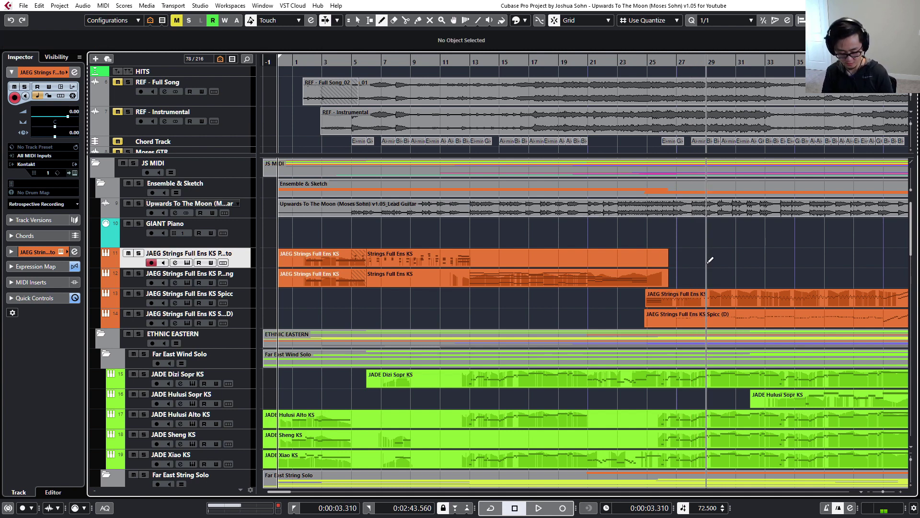
key("1")
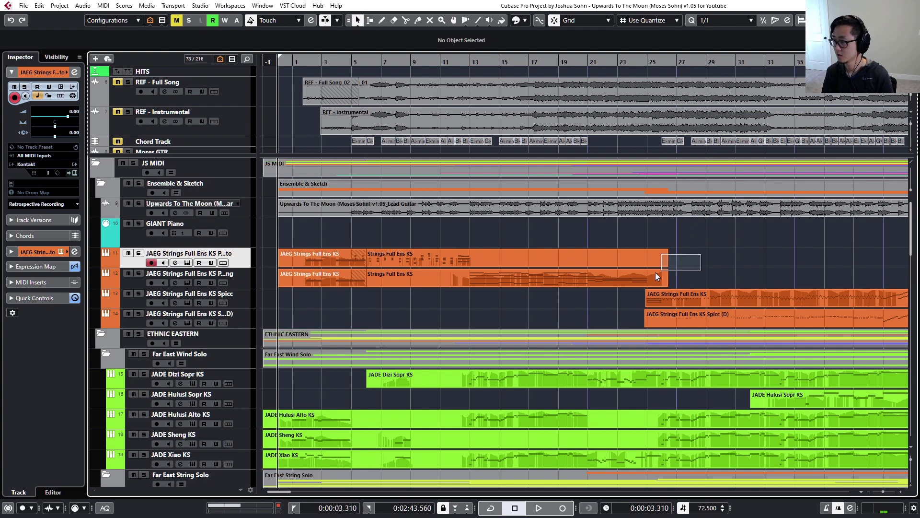
left_click_drag(701, 254, 647, 278)
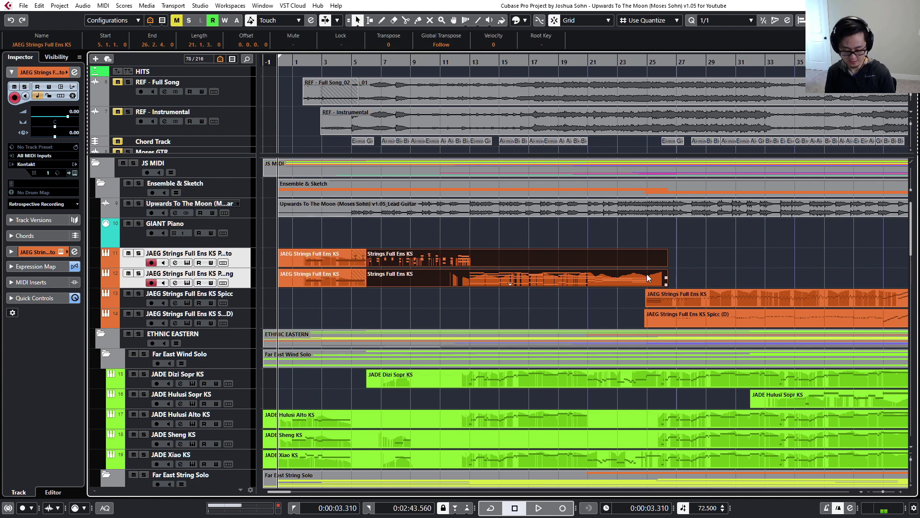
key("alt+shift+Right")
key("alt+shift+Right")
key("alt+shift+Right")
key("alt+shift+Left")
key("alt+shift+Left")
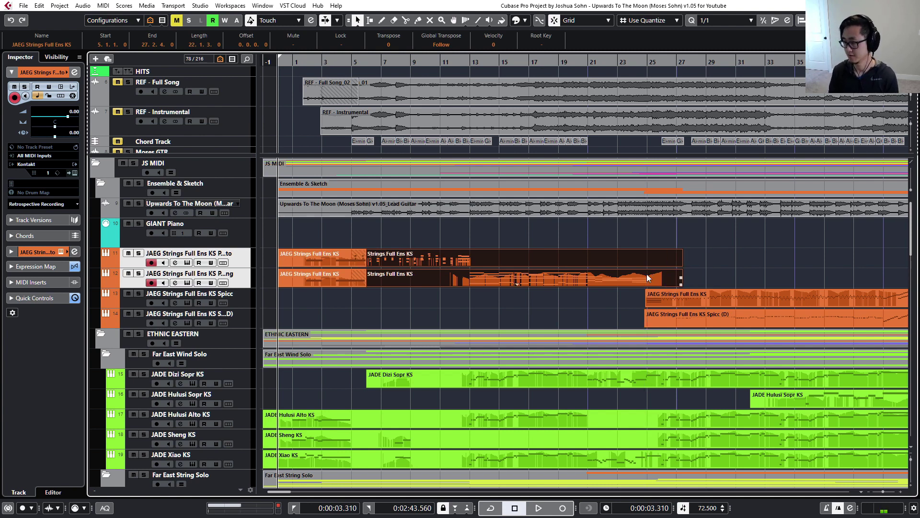
Open the selected strings events in the Key Editor and select the four bar 24 notes A#3, F3, D#3 and A#2
double_click(646, 278)
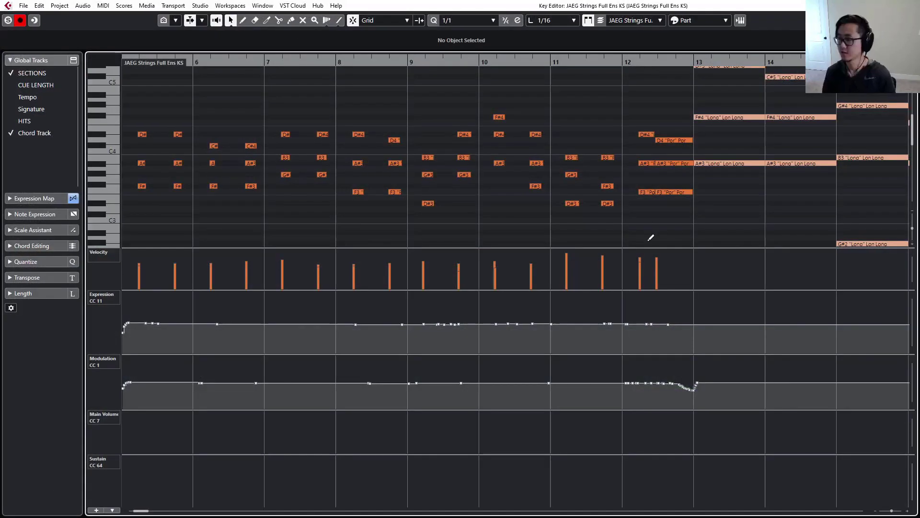
scroll(395, 146, "right", 6)
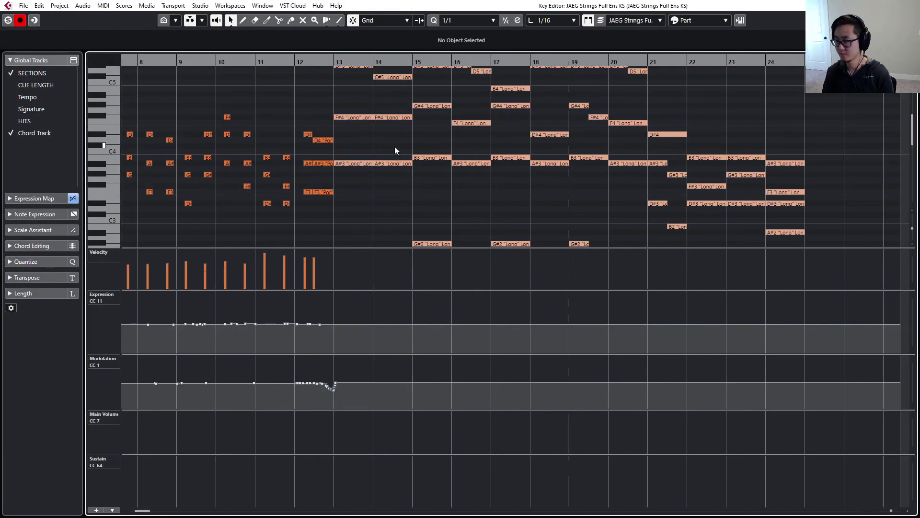
left_click(537, 163)
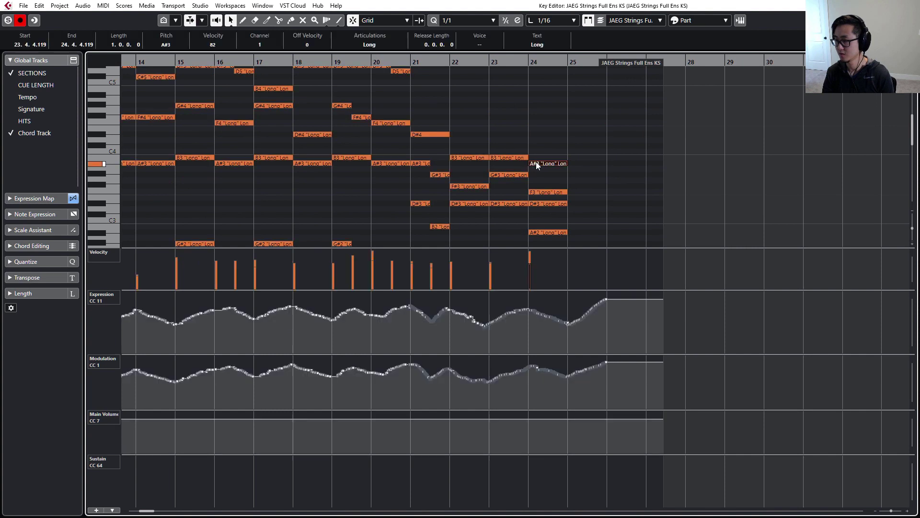
left_click_drag(595, 144, 555, 227)
scroll(583, 192, "up", 2)
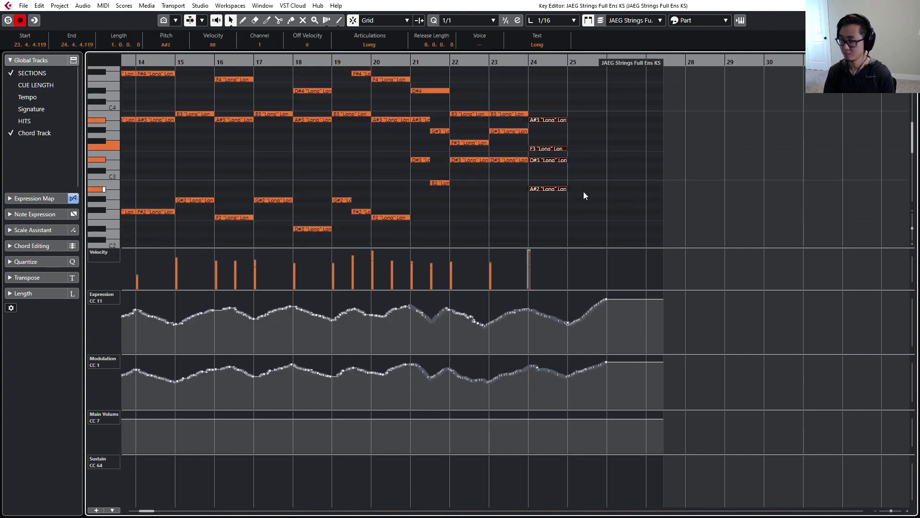
Try to nudge the ends of the selected bar 24 notes right and restore their length
key("alt+shift+Right")
key("ctrl+z")
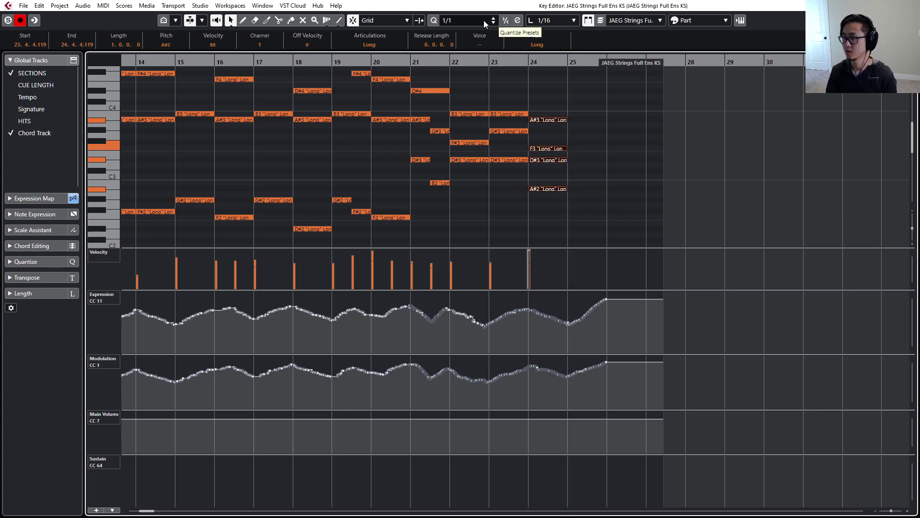
left_click(648, 143, "alt+shift")
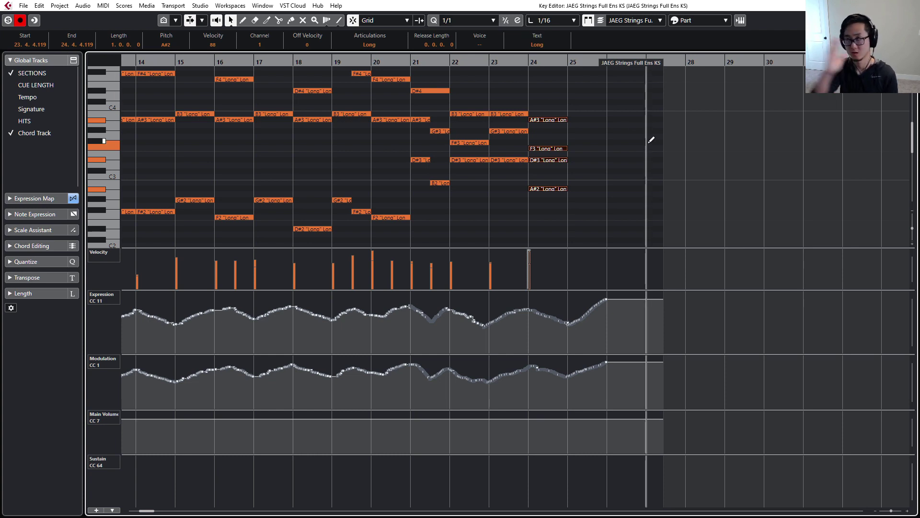
key("alt+shift+Left")
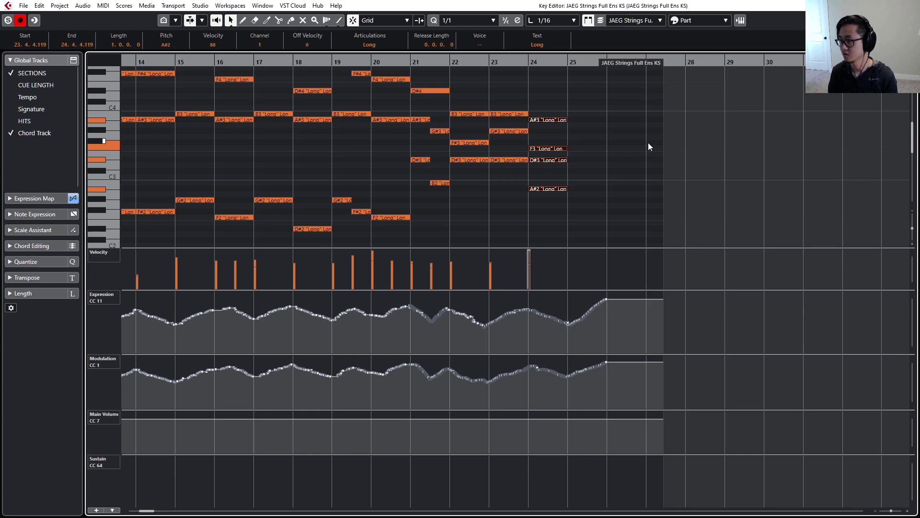
Set the length quantize to Quantize Link and test nudging the selected notes' ends right and back at quantize 1/1
left_click(463, 19)
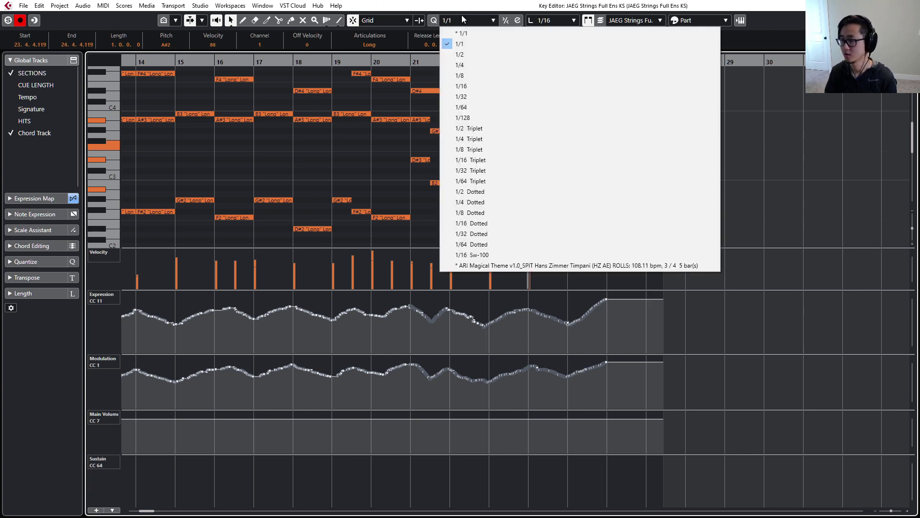
left_click(463, 17)
left_click(556, 19)
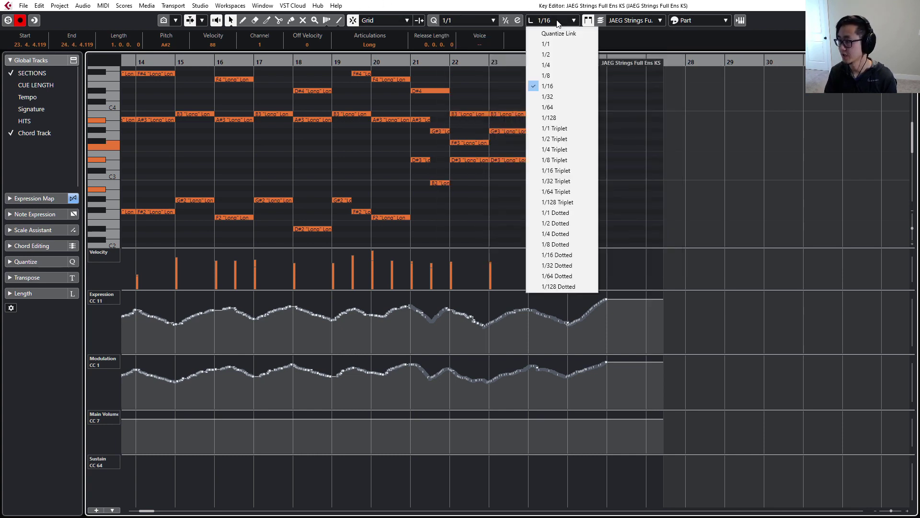
left_click(558, 33)
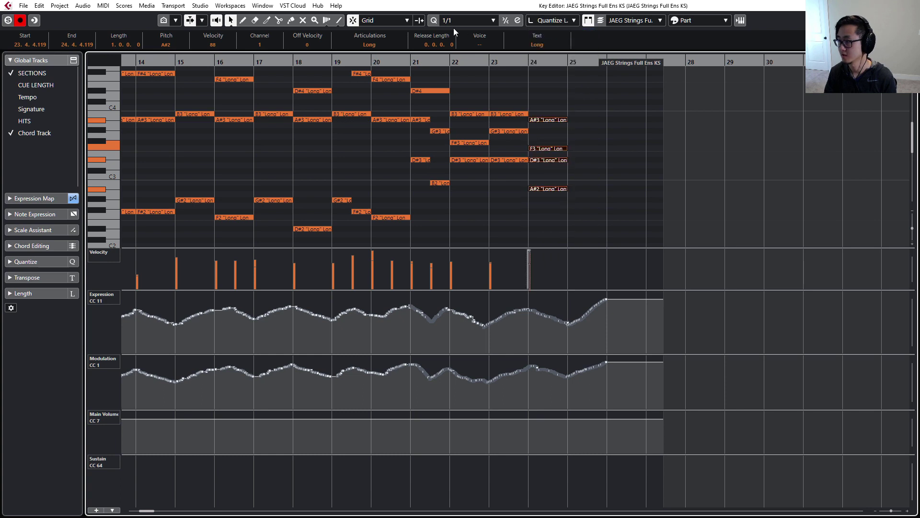
left_click(566, 19)
left_click(474, 21)
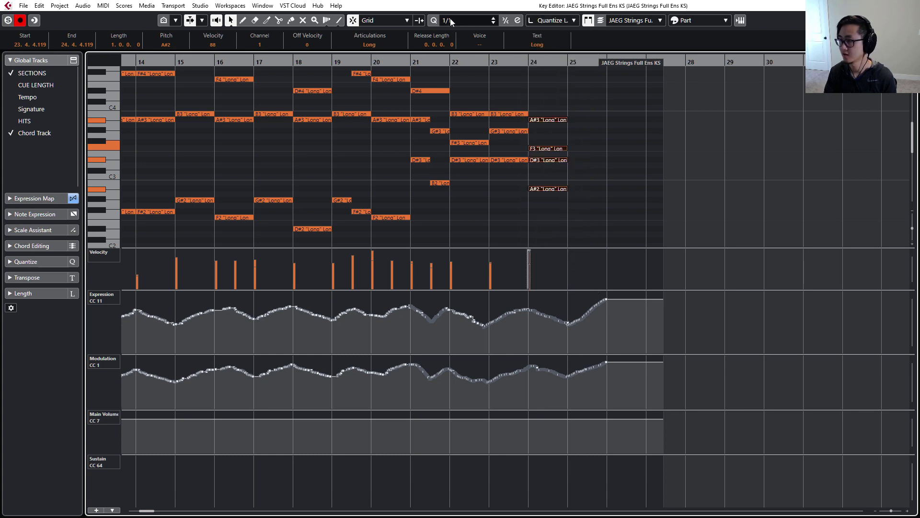
left_click(452, 21)
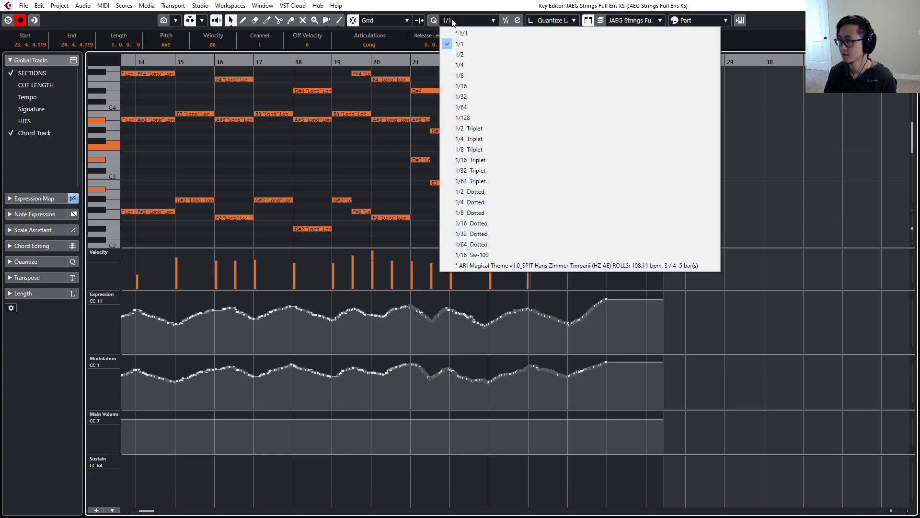
left_click(484, 4)
key("alt+shift+Right")
key("alt+shift+Left")
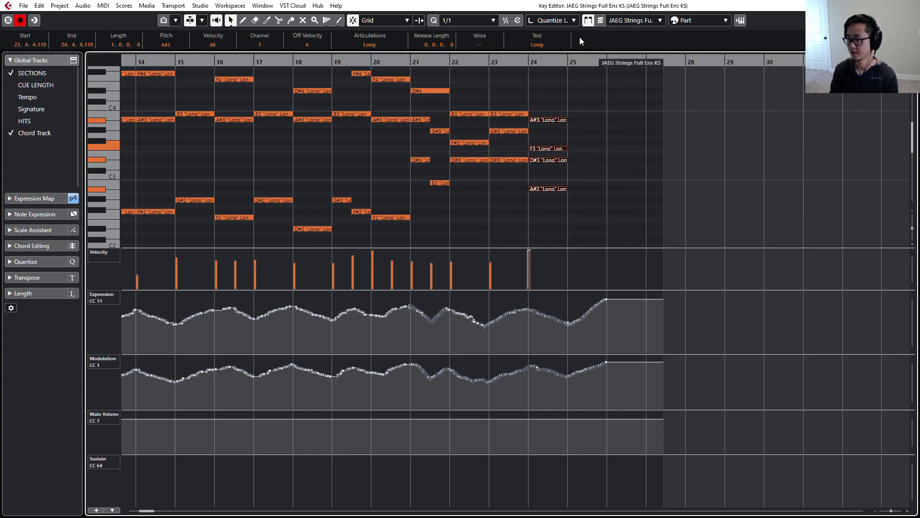
Set quantize to 1/4 and nudge the ends and starts of the selected bar 24 notes in quarter-note steps
key("alt+3")
key("alt+shift+Right")
key("alt+shift+Right")
key("alt+shift+Right")
key("alt+shift+Right")
key("ctrl+Left")
key("ctrl+Left")
key("ctrl+Left")
key("ctrl+Left")
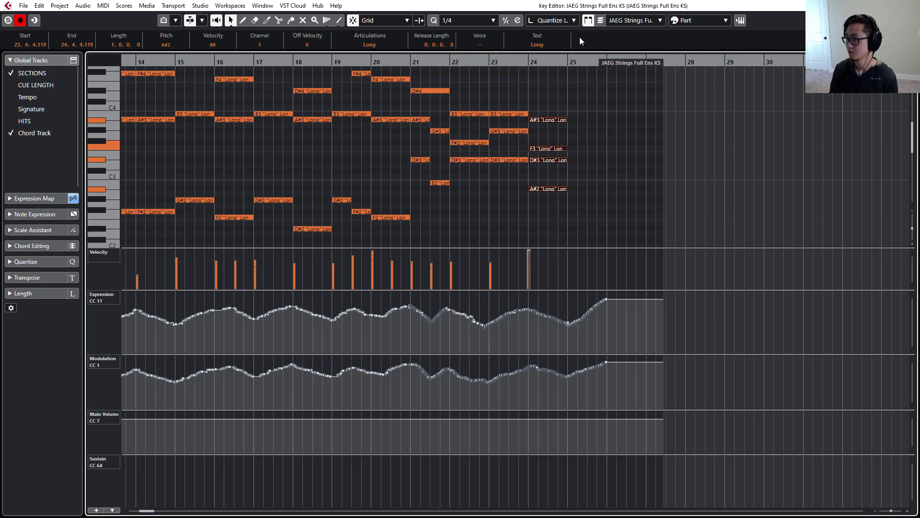
Nudge the selected notes' ends left by three 1/4 steps and back right, and nudge their starts right
key("alt+Left")
key("alt+Left")
key("alt+Left")
key("alt+Left")
key("alt+Left")
key("alt+Right")
key("alt+Right")
key("alt+Right")
key("alt+Right")
key("alt+Right")
key("alt+Right")
key("alt+Right")
key("alt+Right")
key("ctrl+Right")
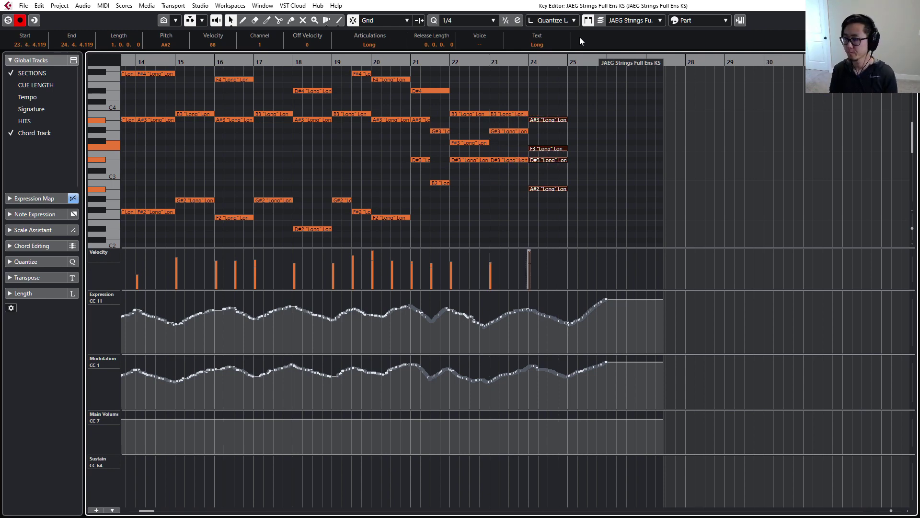
Extend the selected bar 24 notes' ends by three 1/4 steps and shorten them again by the same amount
key("alt+shift+Right")
key("alt+shift+Right")
key("alt+shift+Right")
key("alt+shift+Right")
key("alt+shift+Left")
key("alt+shift+Left")
key("alt+shift+Left")
key("alt+shift+Left")
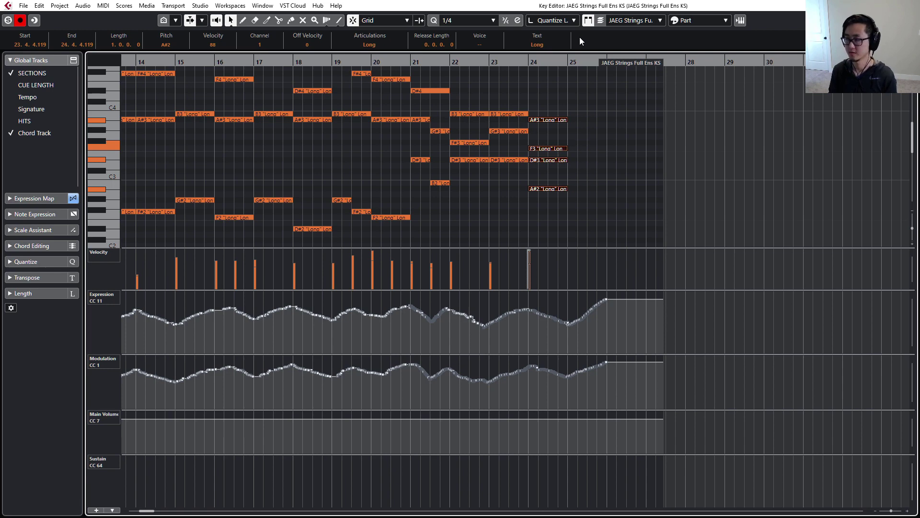
Close the Key Editor and shorten the ends of both selected strings events to 27.1.1
key("Escape")
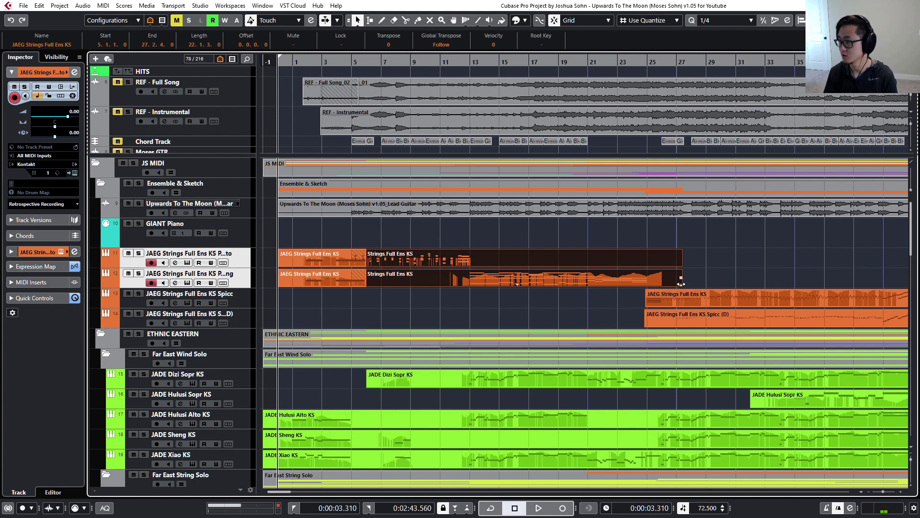
mouse_move(682, 284)
left_mouse_down()
mouse_move(708, 285)
mouse_move(668, 285)
mouse_move(677, 285)
left_mouse_up()
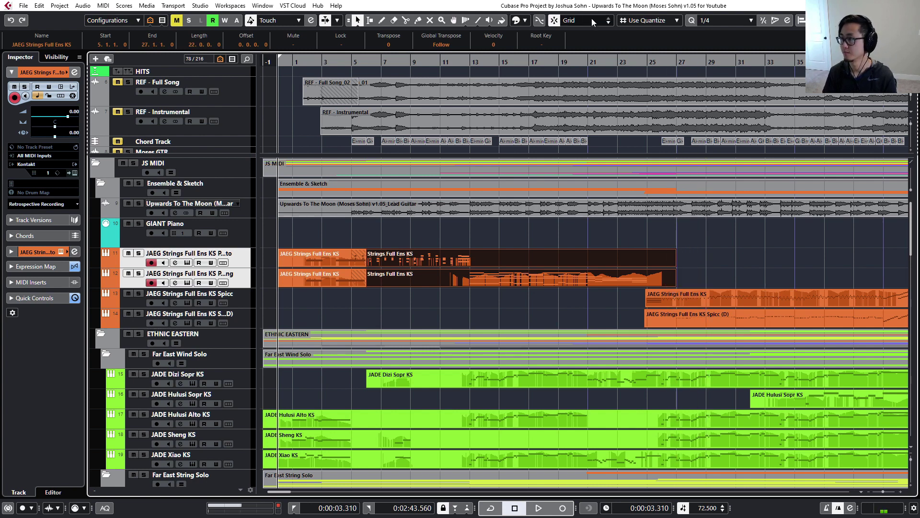